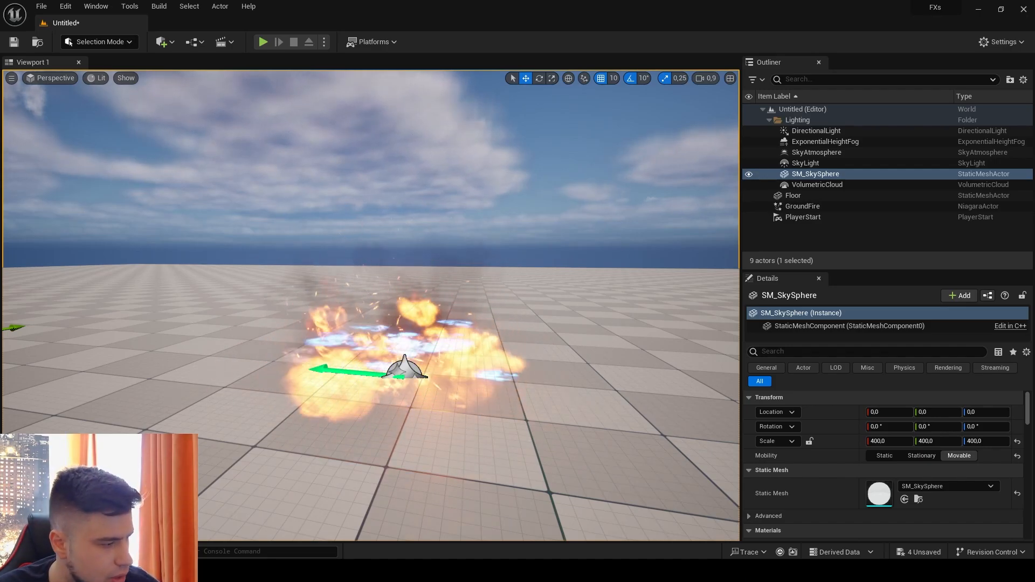
- Create a new material named FireMaterial in the firemat folder and open it in a maximized material editor
key(ctrl+space)
right_click(297, 328)
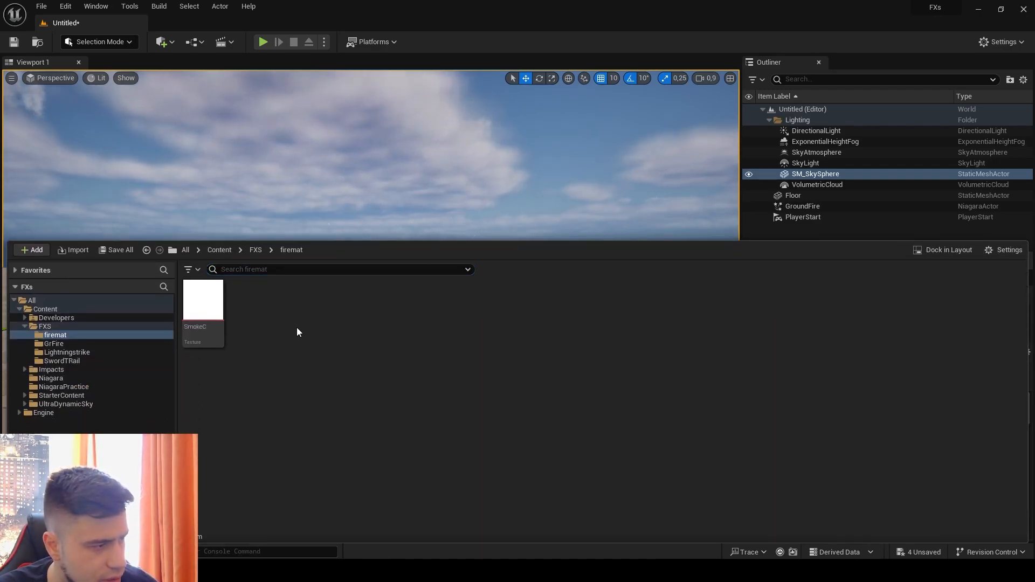
click(346, 296)
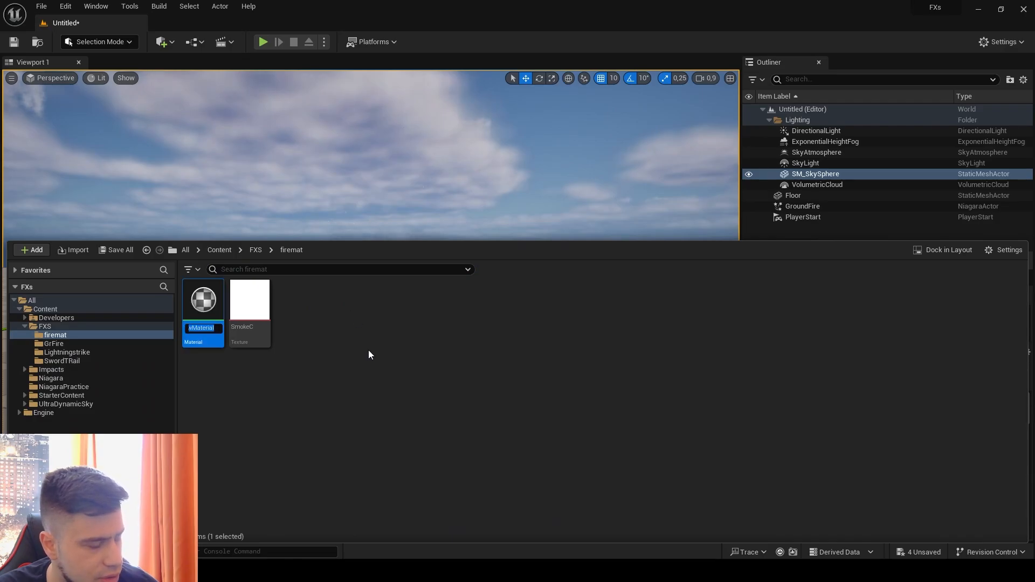
text(FireM)
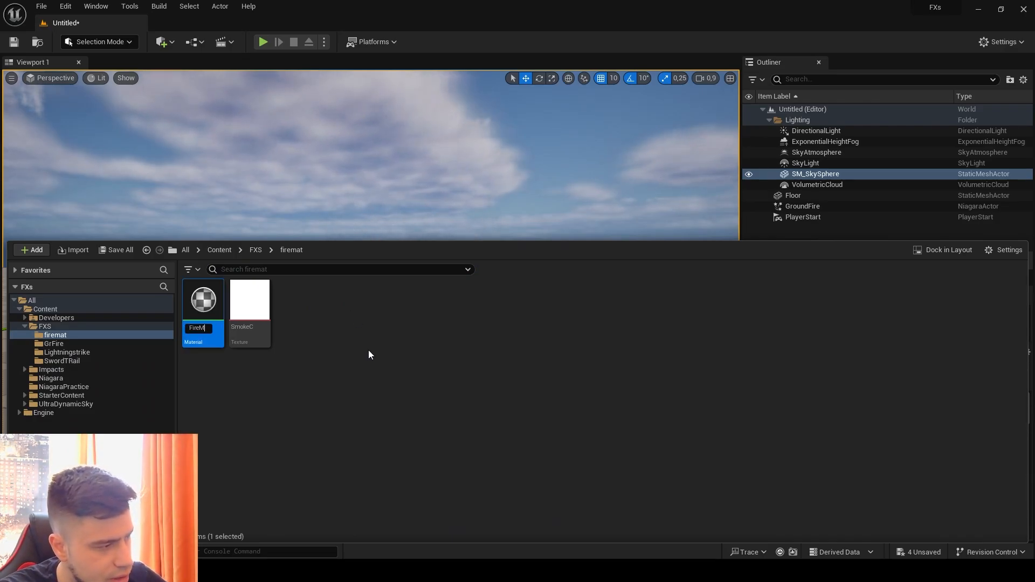
text(aterial)
key(Return)
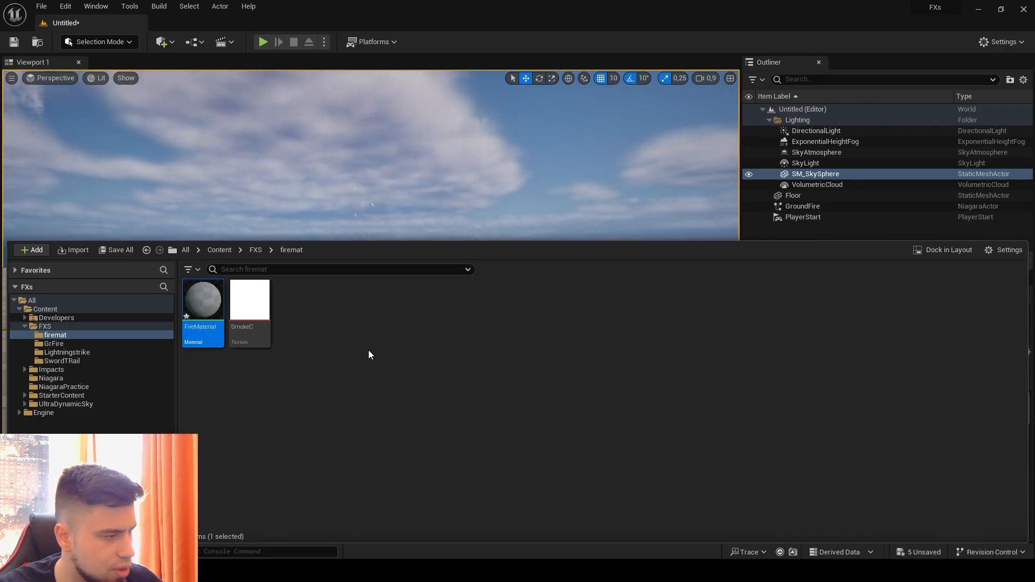
double_click(215, 319)
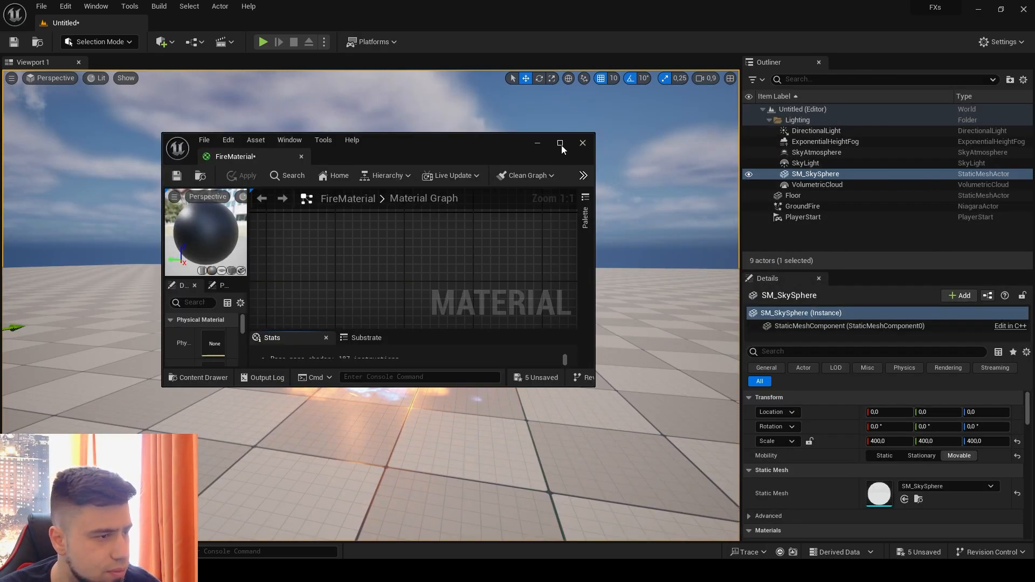
click(561, 145)
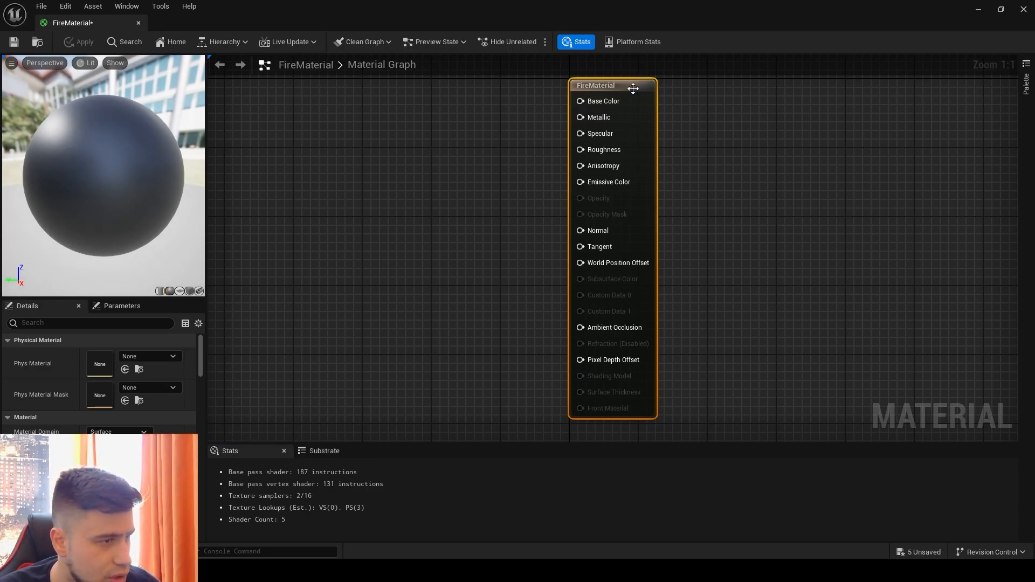
- Set FireMaterial to a translucent blend mode with unlit shading so Emissive Color and Opacity are usable
right_drag(383, 224, 426, 241)
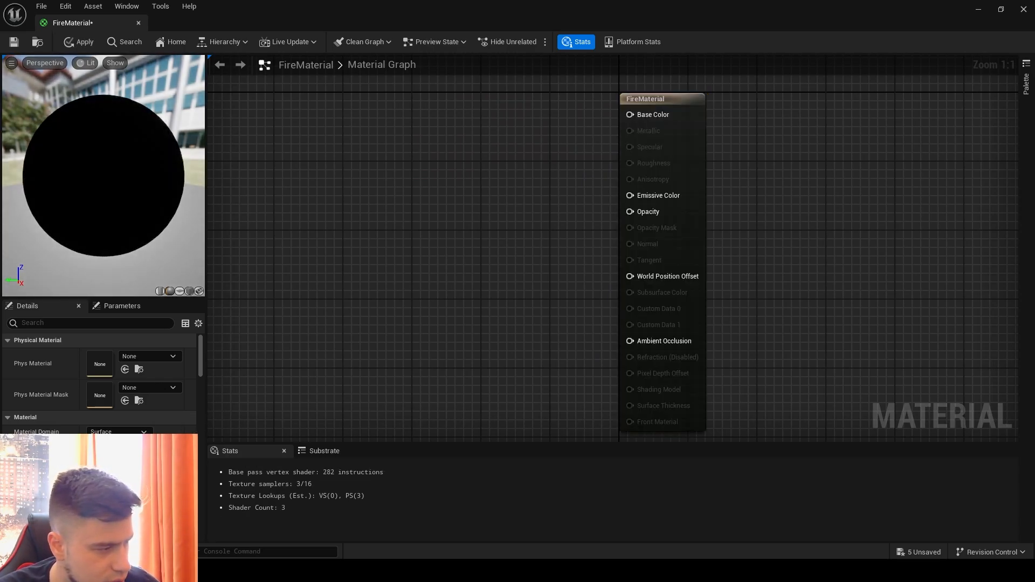
click(117, 459)
click(100, 327)
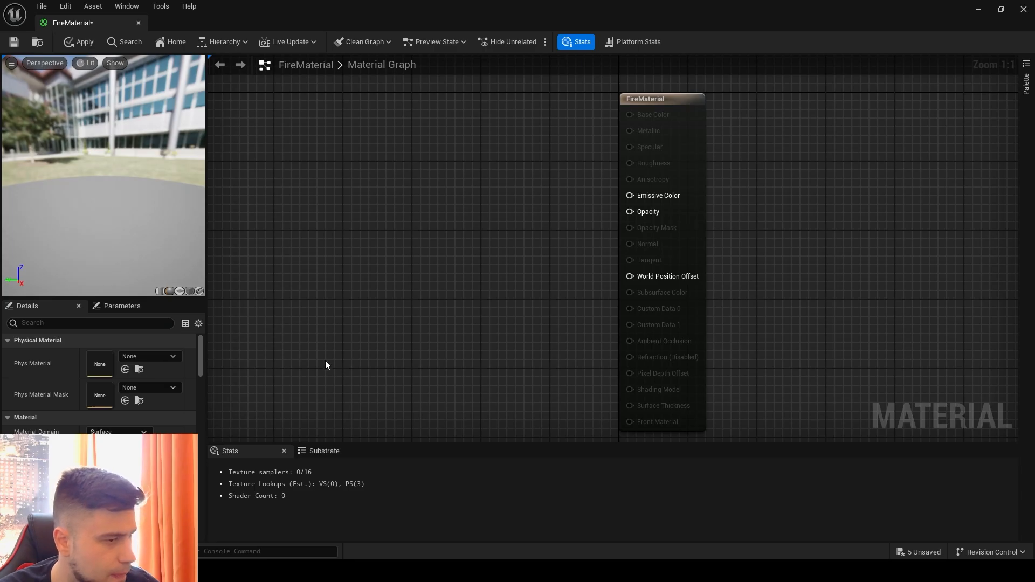
right_drag(286, 244, 366, 212)
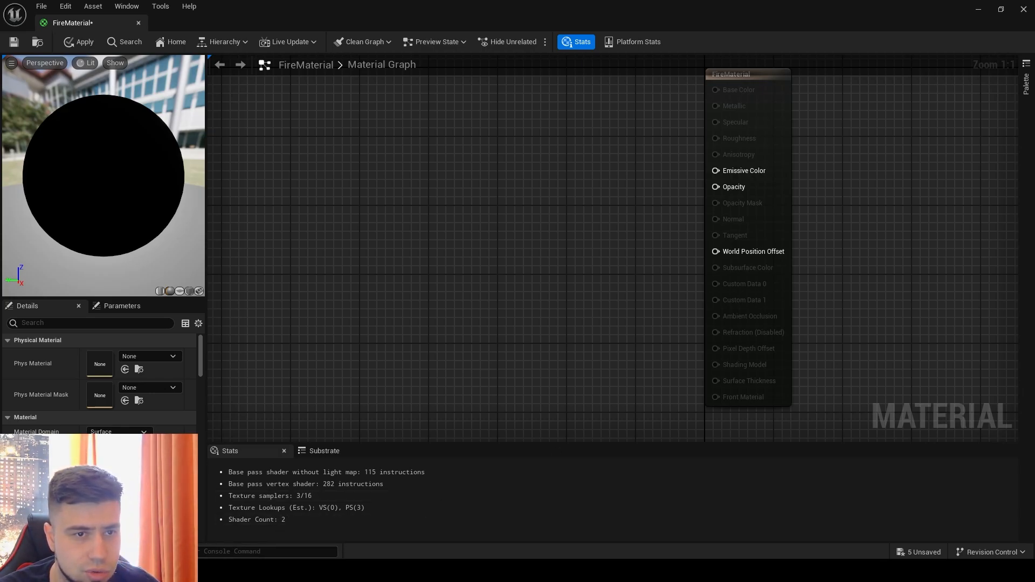
- Switch to the browser and look through Unity's free VFX image sequences and flipbooks page down to FireBall04
drag(1034, 23, 284, 18)
drag(967, 17, 906, 20)
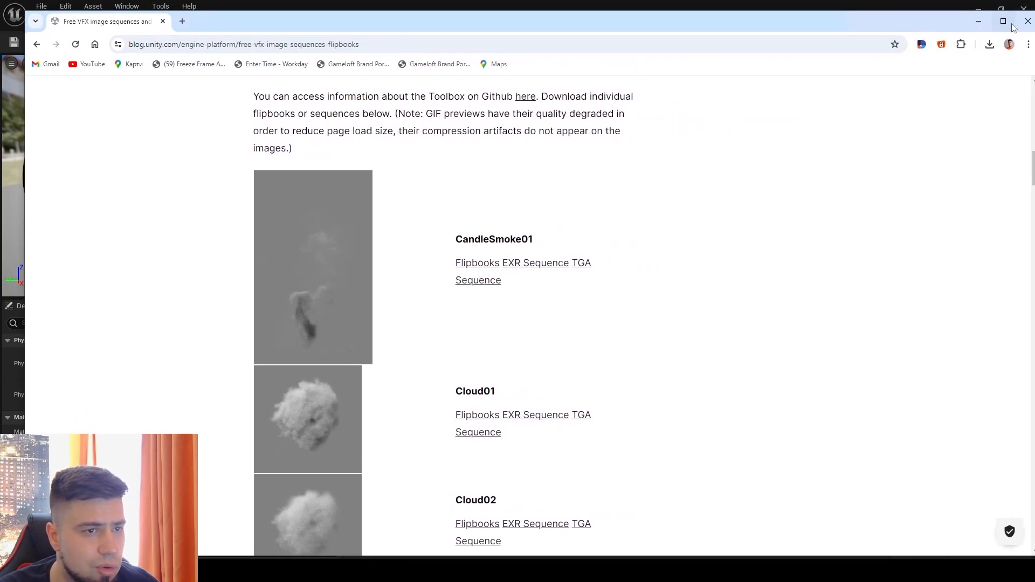
click(1008, 23)
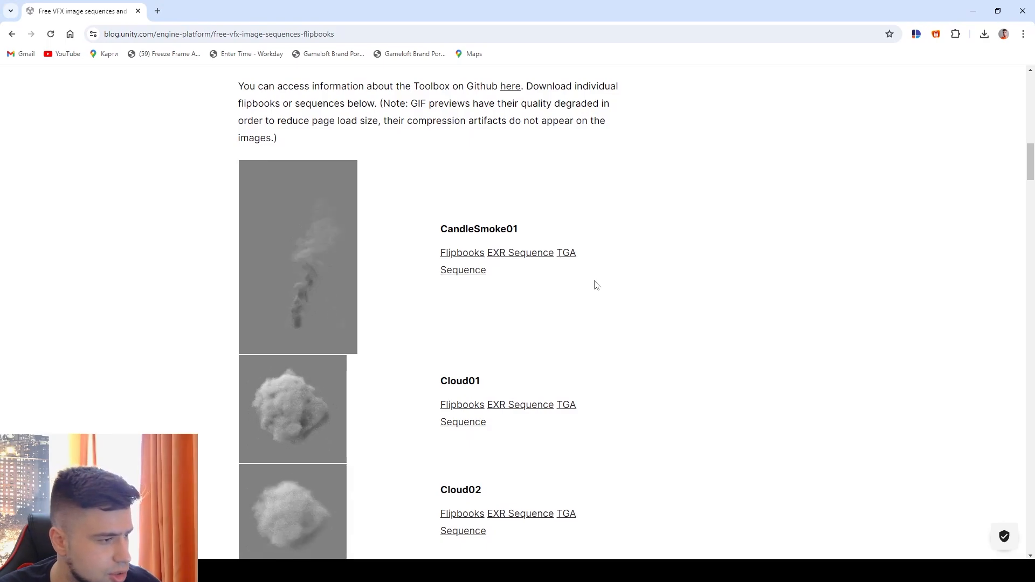
scroll(494, 364, up, 8)
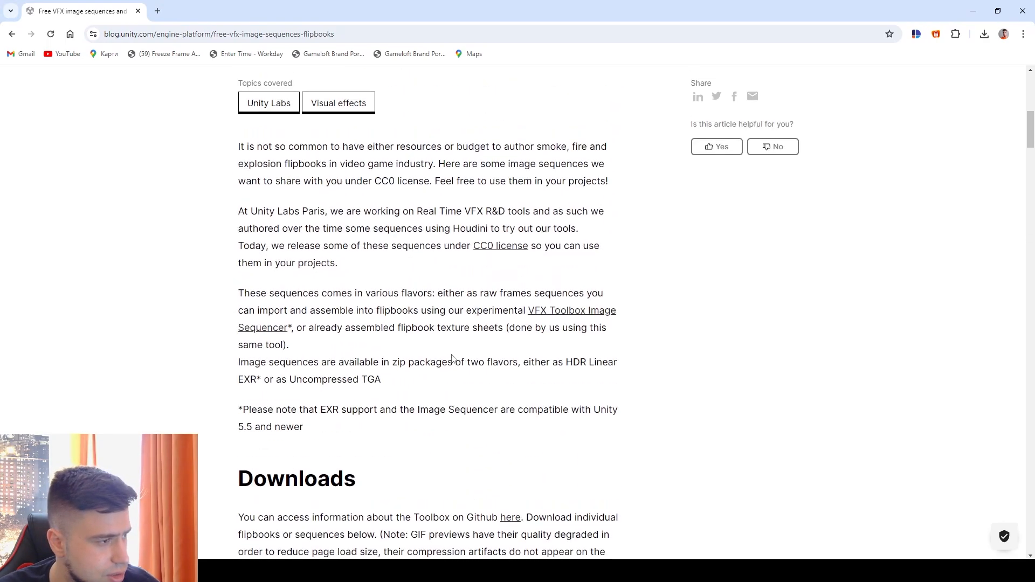
scroll(453, 359, up, 7)
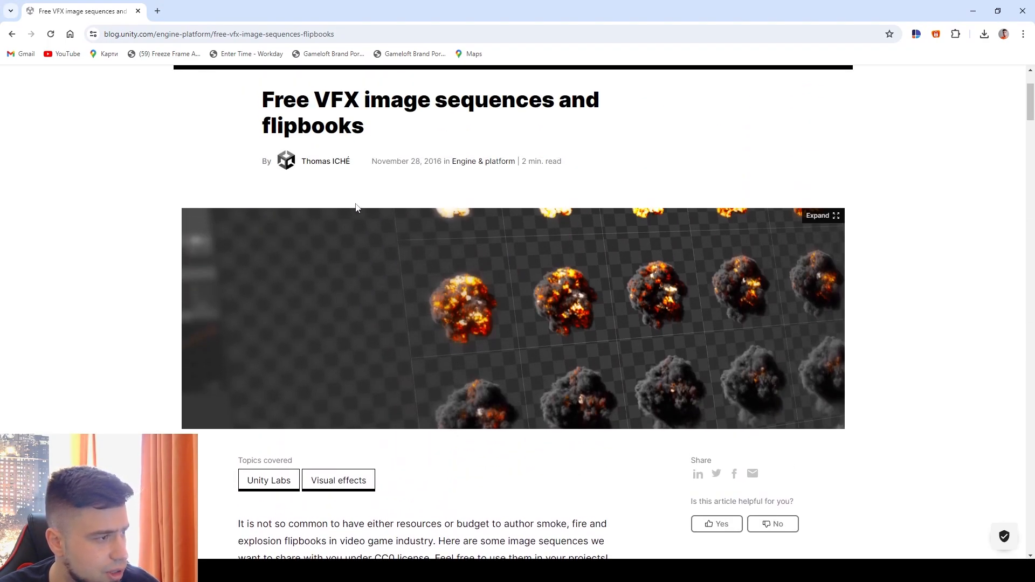
scroll(434, 194, down, 14)
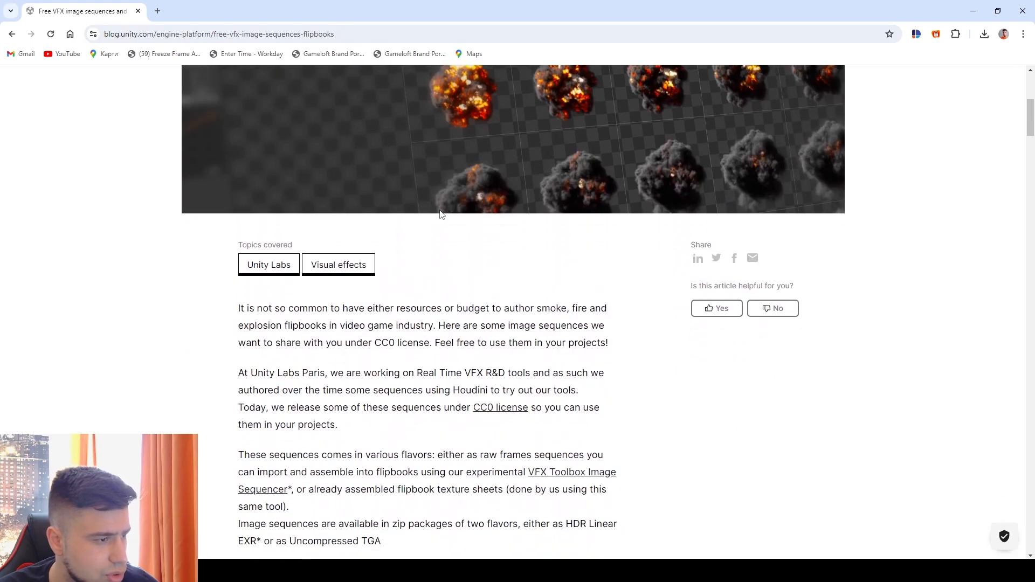
scroll(442, 227, down, 9)
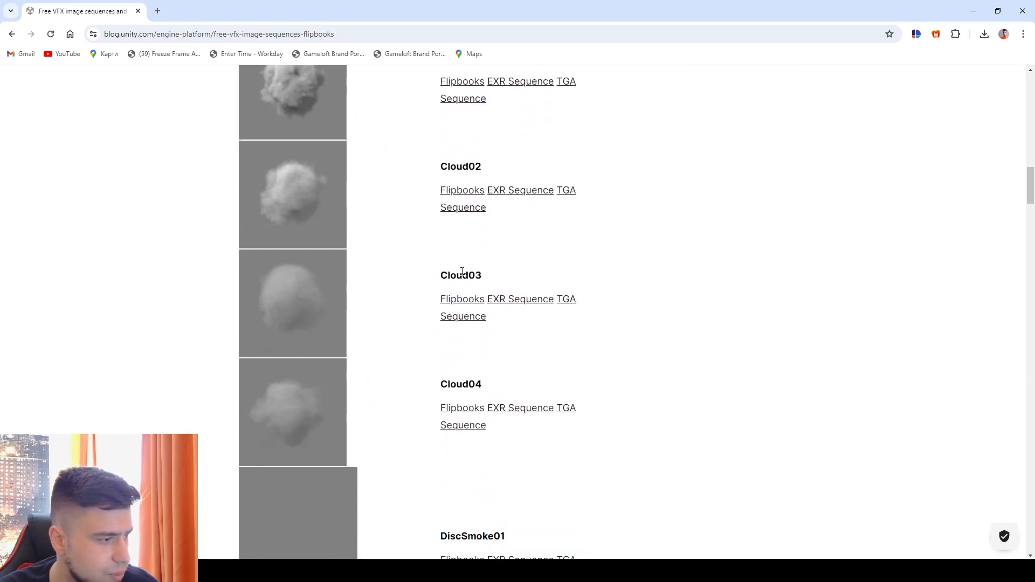
scroll(455, 275, down, 15)
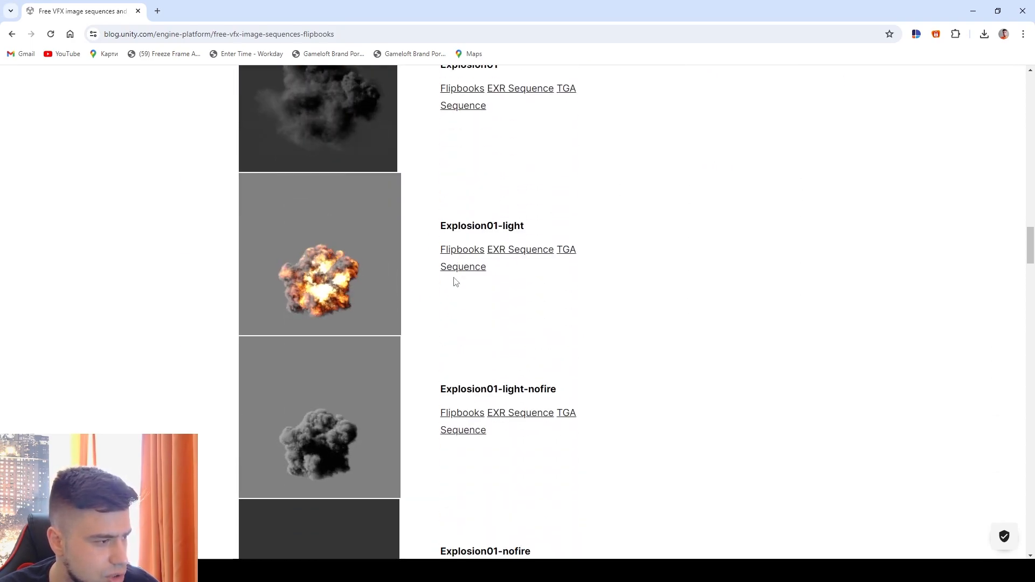
scroll(455, 281, down, 19)
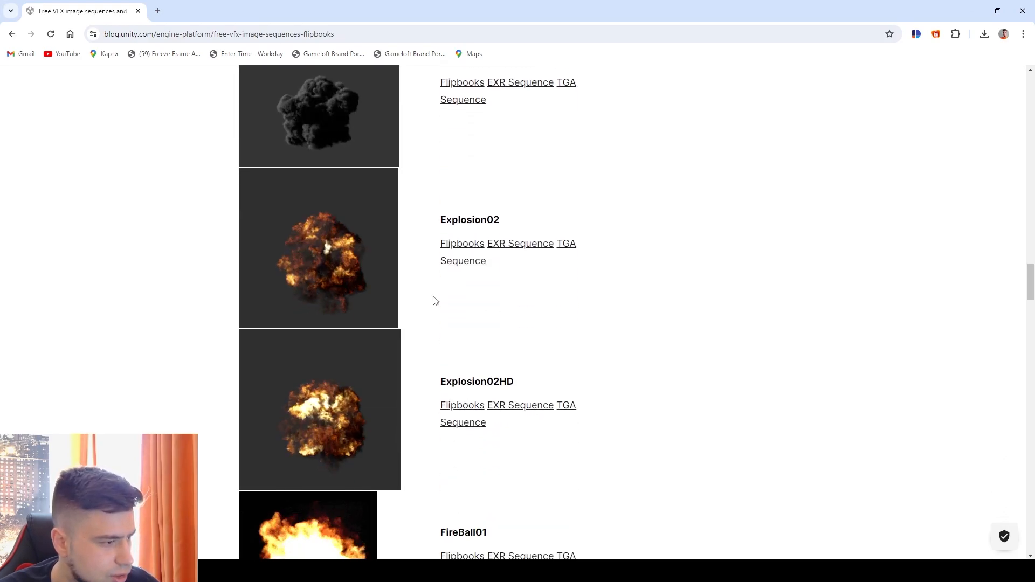
scroll(439, 298, down, 4)
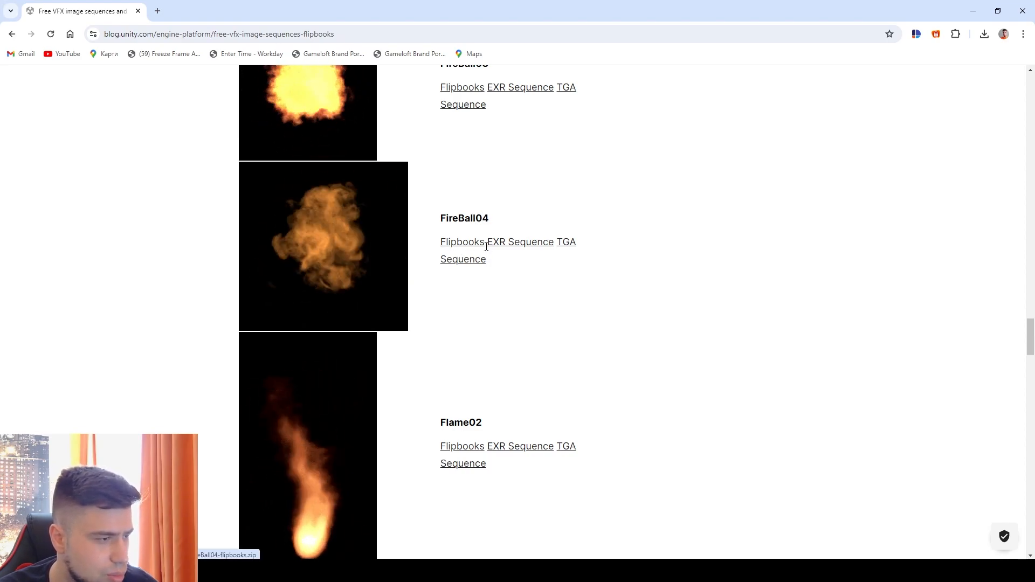
click(974, 11)
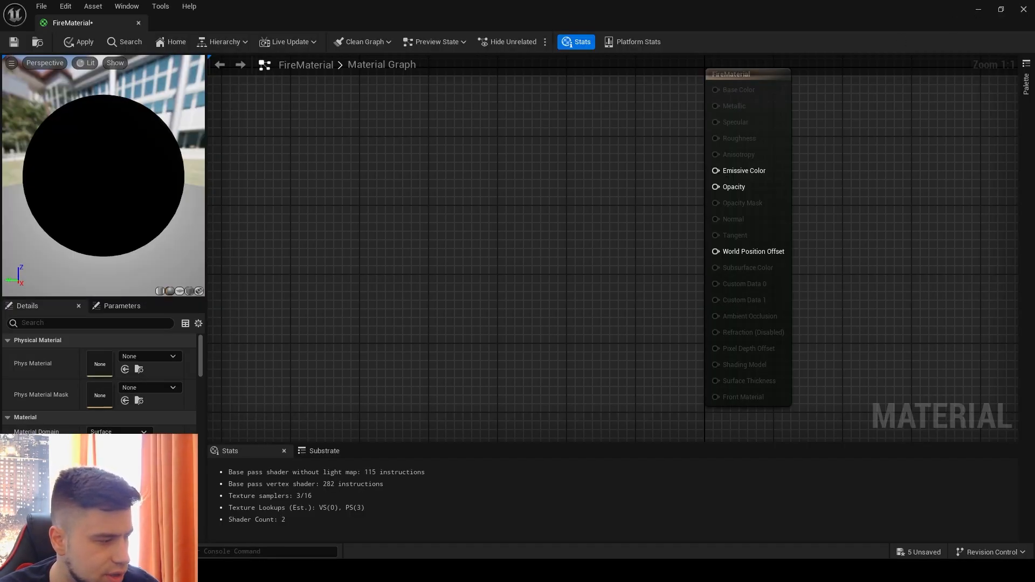
- Import the FireBall04_8x8 flipbook texture into the project's firemat folder
click(36, 552)
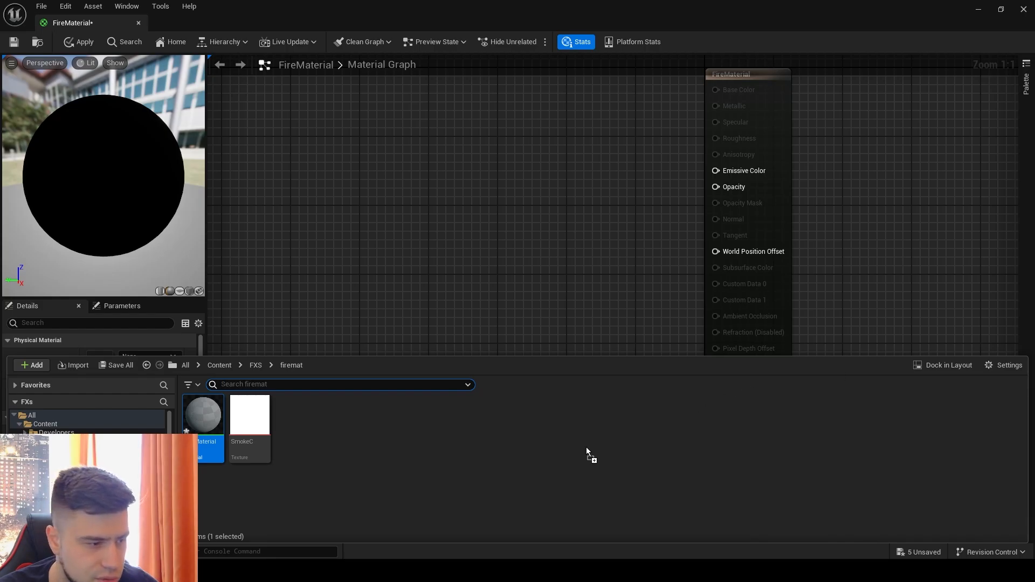
drag(587, 448, 591, 451)
click(36, 553)
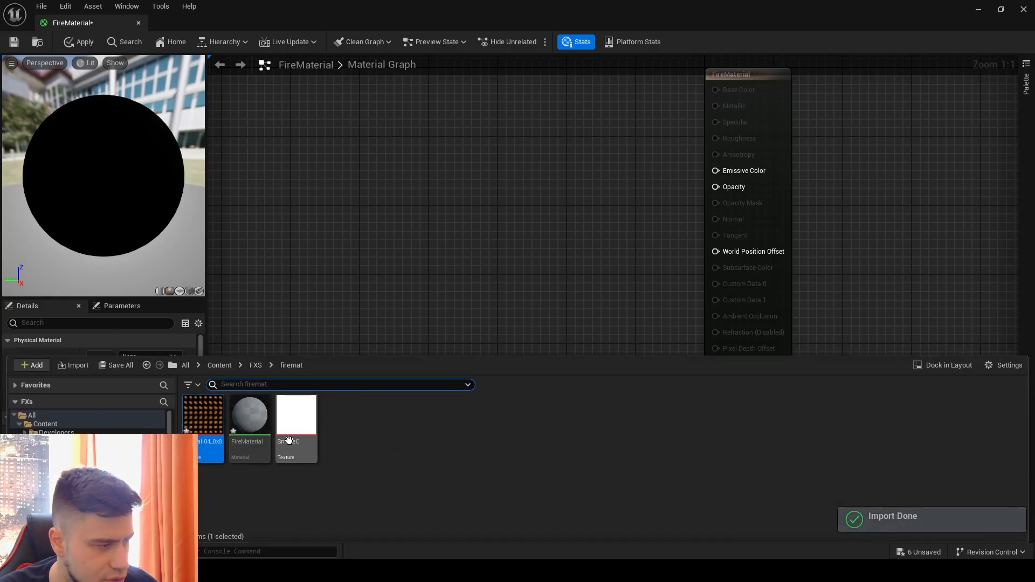
- Inspect the imported FireBall04_8x8 texture in a maximized texture editor and close it
key(ctrl+space)
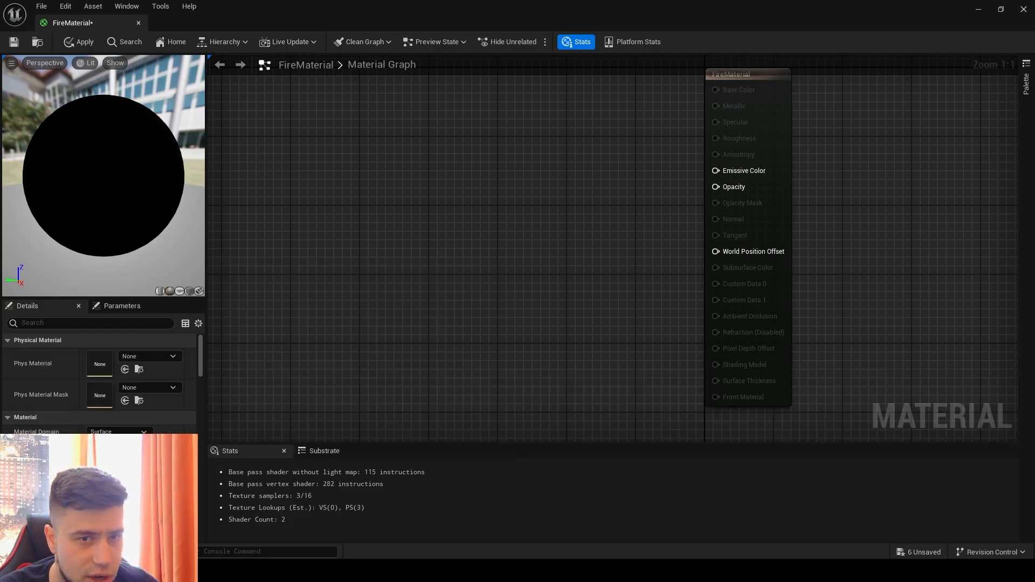
drag(1034, 134, 335, 134)
click(716, 137)
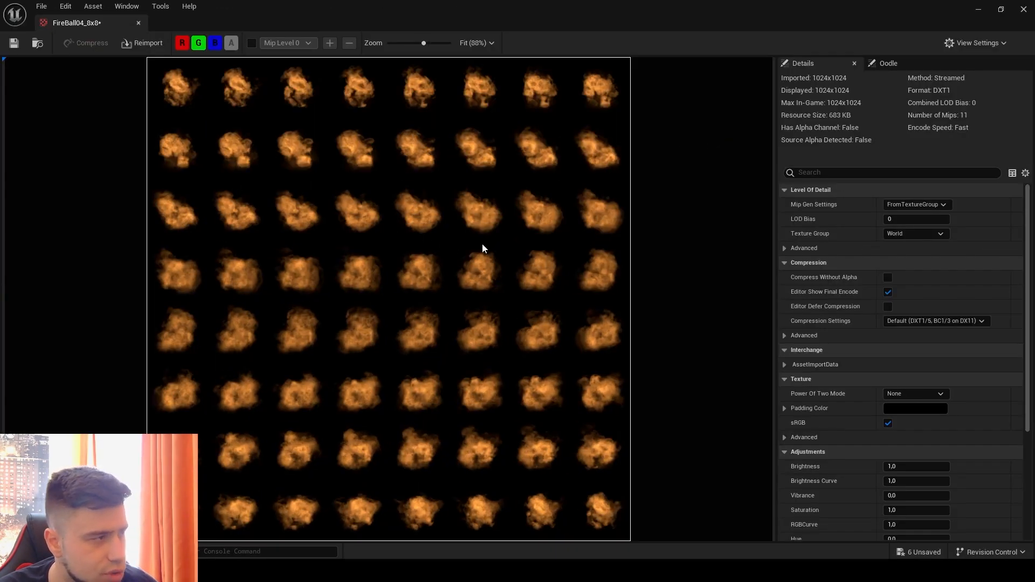
click(1024, 10)
- Inspect the SmokeC texture from the firemat folder in the texture editor and close it
right_drag(484, 169, 628, 179)
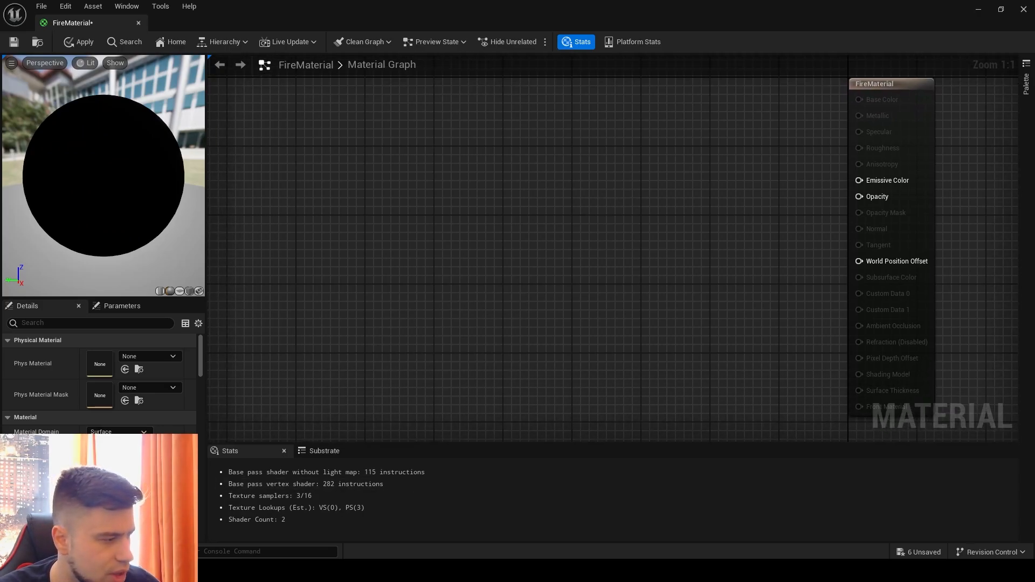
key(ctrl+space)
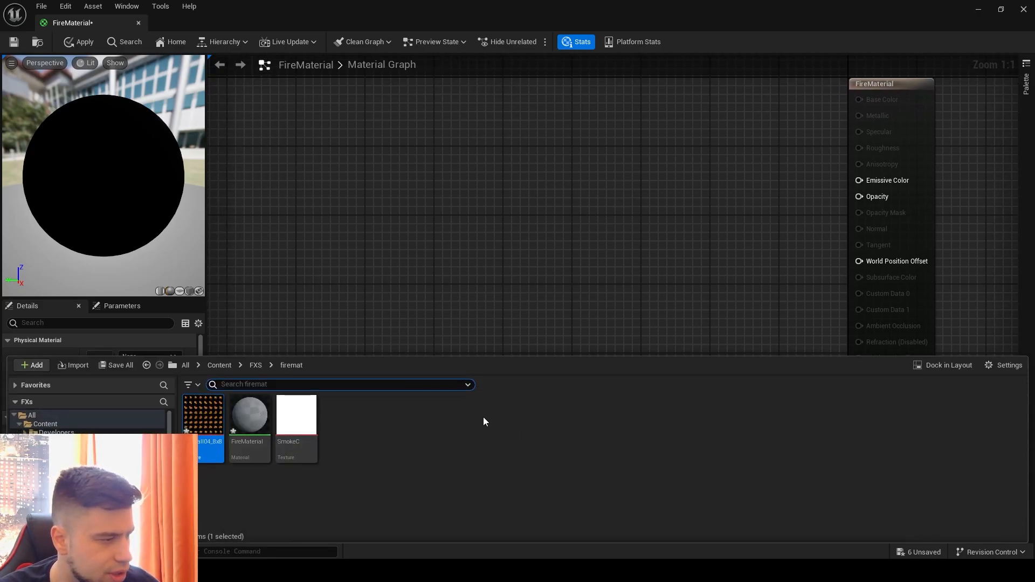
double_click(300, 420)
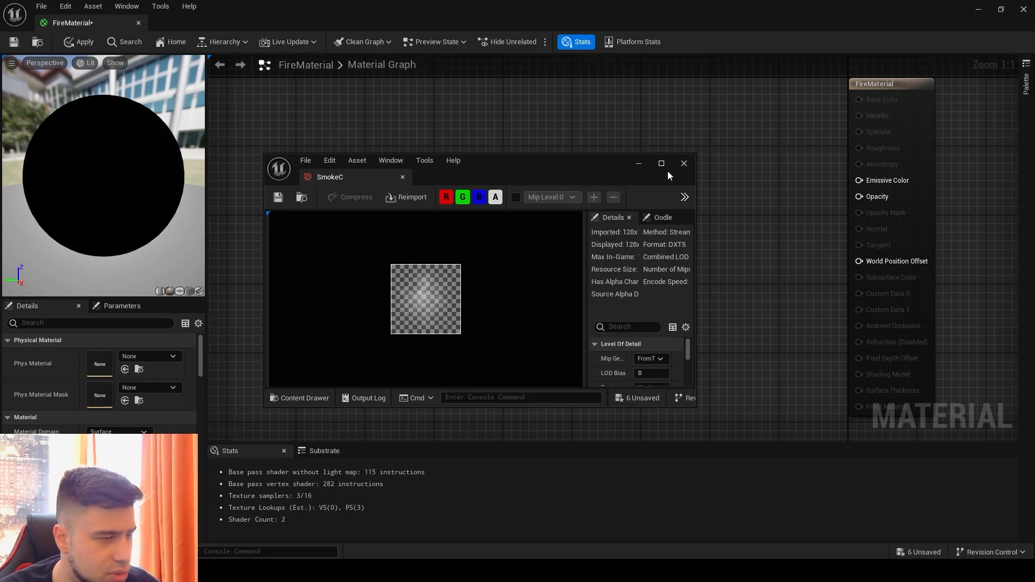
click(684, 163)
- Add the FireBall04_8x8 and SmokeC textures to the material graph as Texture Sample nodes, with SmokeC above the fireball
key(ctrl+space)
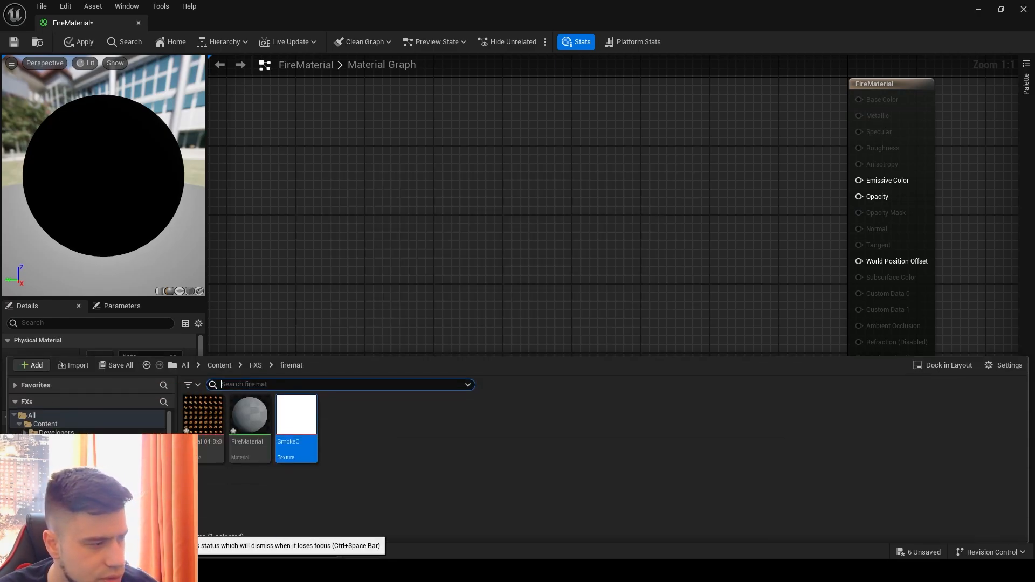
drag(202, 430, 261, 309)
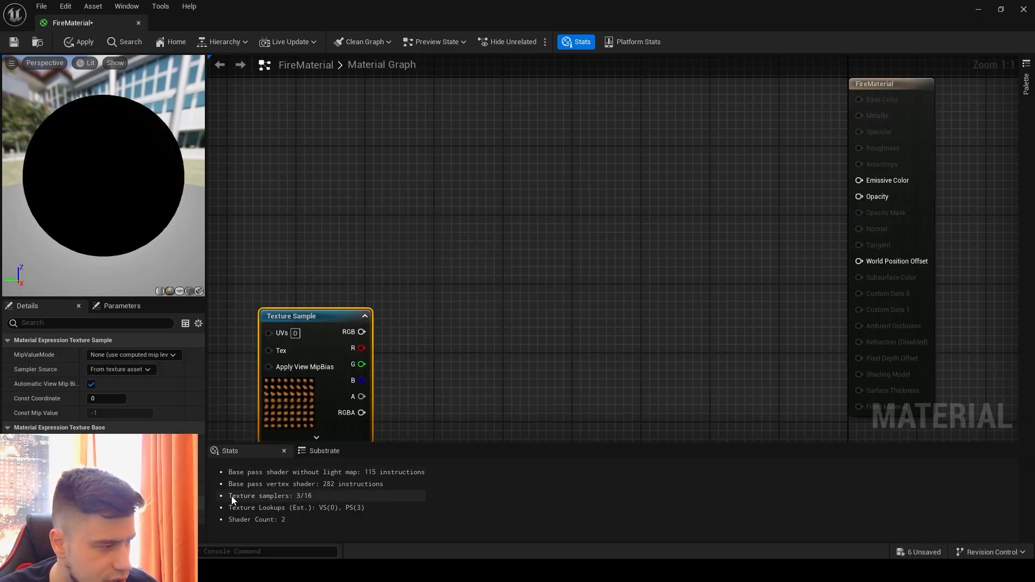
key(ctrl+space)
drag(297, 418, 318, 101)
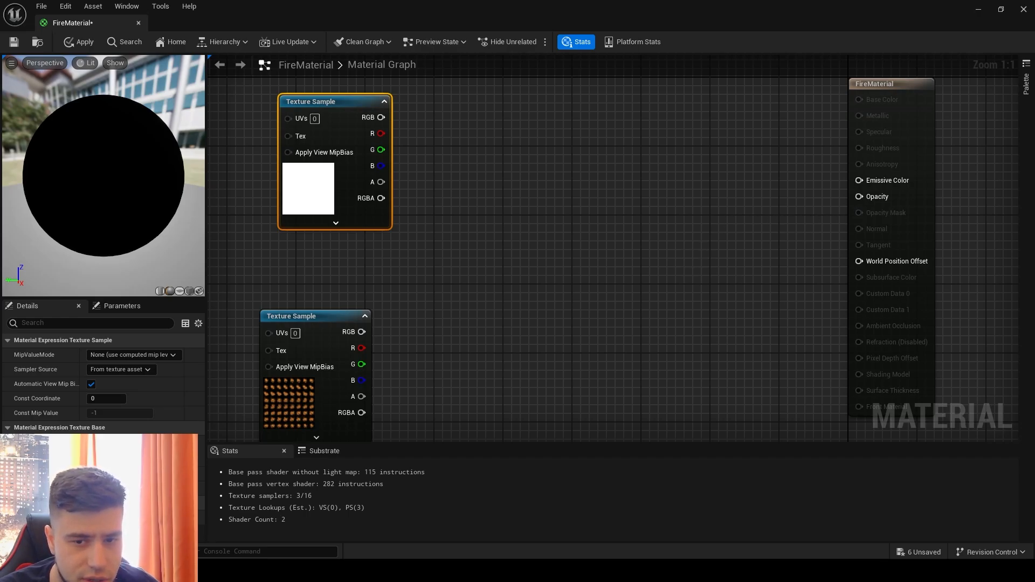
- Add a LinearInterpolate node beside the SmokeC sample and connect the sample's R output to its Alpha input
right_drag(592, 252, 573, 239)
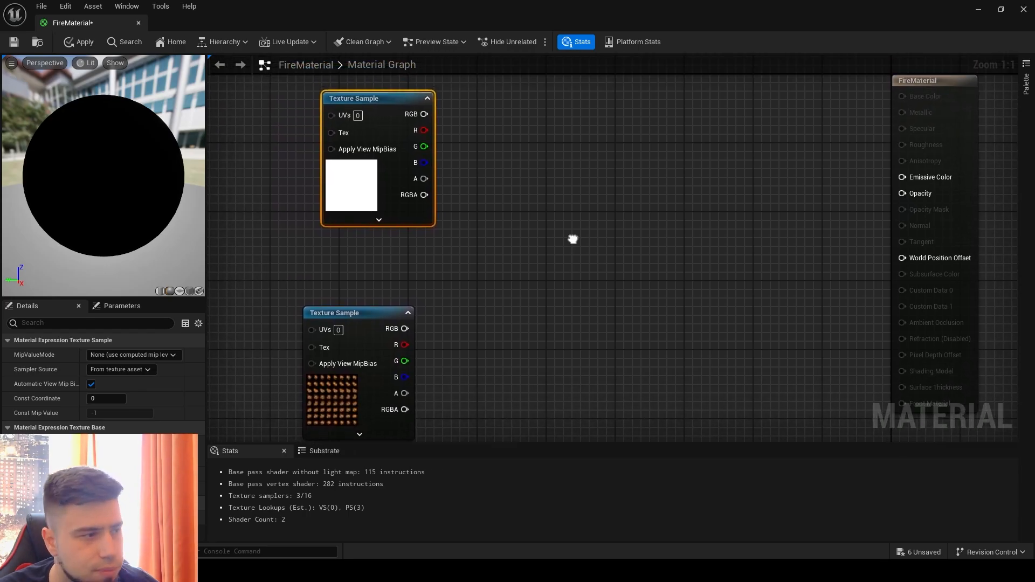
right_click(509, 184)
text(lerp)
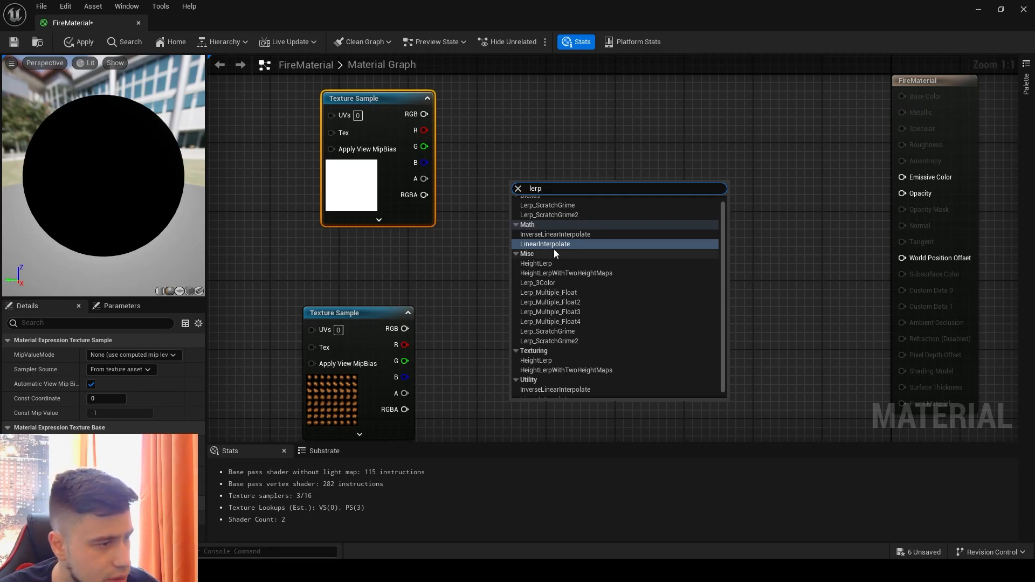
click(554, 249)
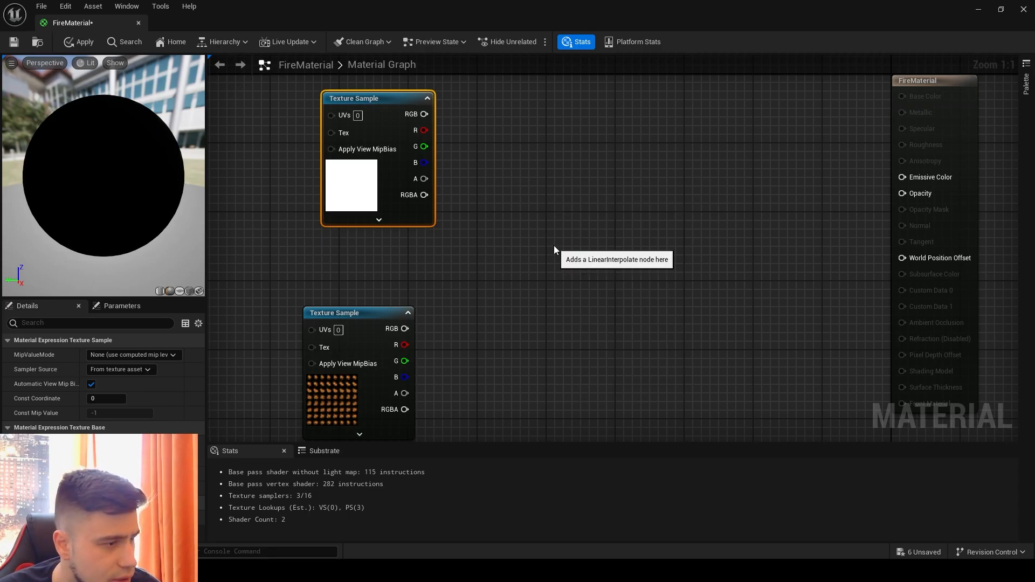
right_drag(505, 158, 517, 183)
drag(554, 213, 548, 168)
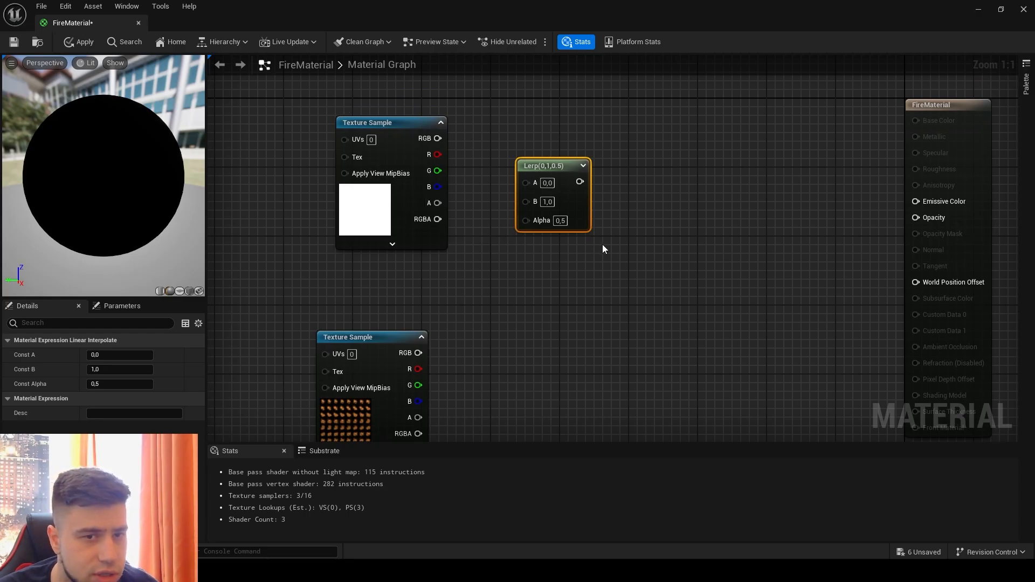
drag(438, 154, 528, 224)
- Add a Clamp node beside the Lerp node and connect the Lerp output to the Clamp's input
right_drag(650, 269, 584, 282)
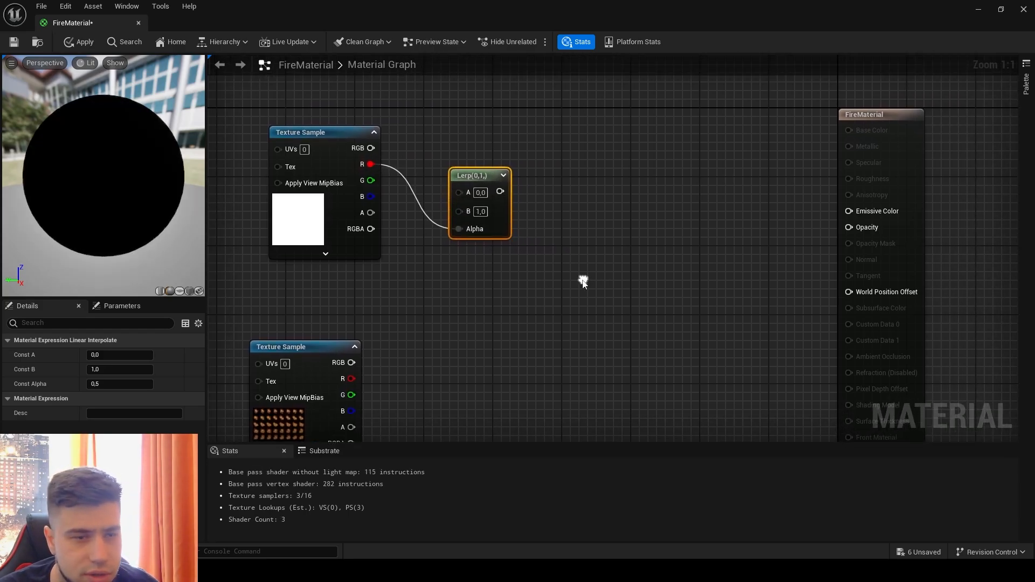
right_click(585, 182)
text(cla)
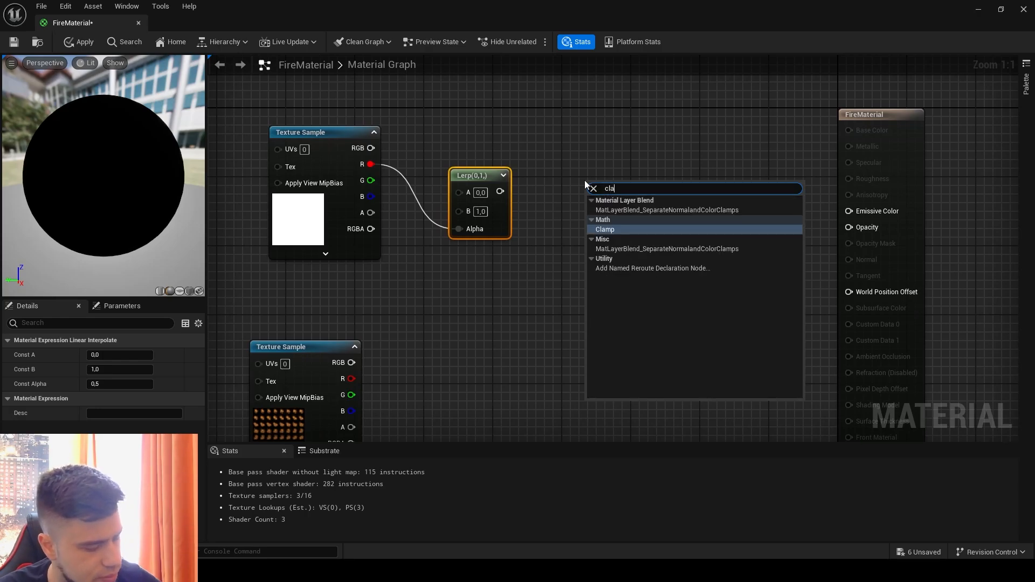
text(mp)
click(607, 231)
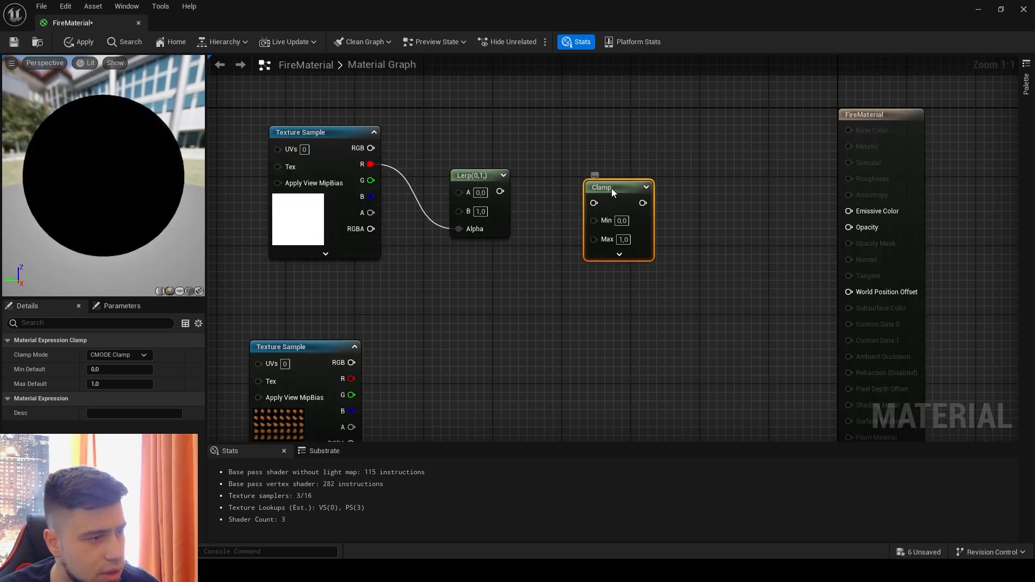
right_drag(612, 189, 548, 180)
drag(548, 180, 532, 165)
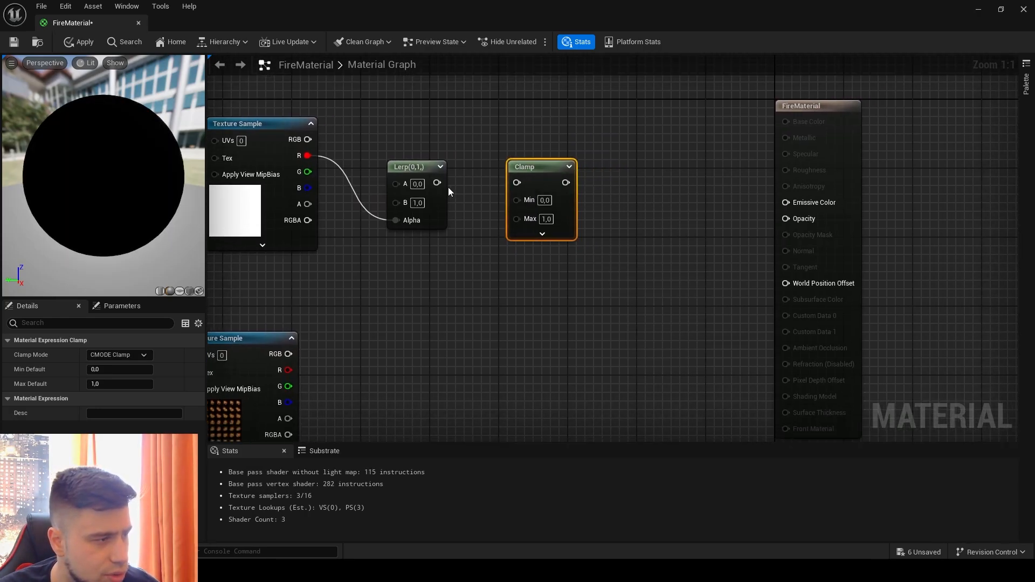
drag(438, 183, 519, 185)
- Move the FireMaterial result node farther from the Clamp, add an Add node between them and connect the Clamp output to its A input
right_drag(646, 207, 519, 236)
drag(689, 140, 840, 141)
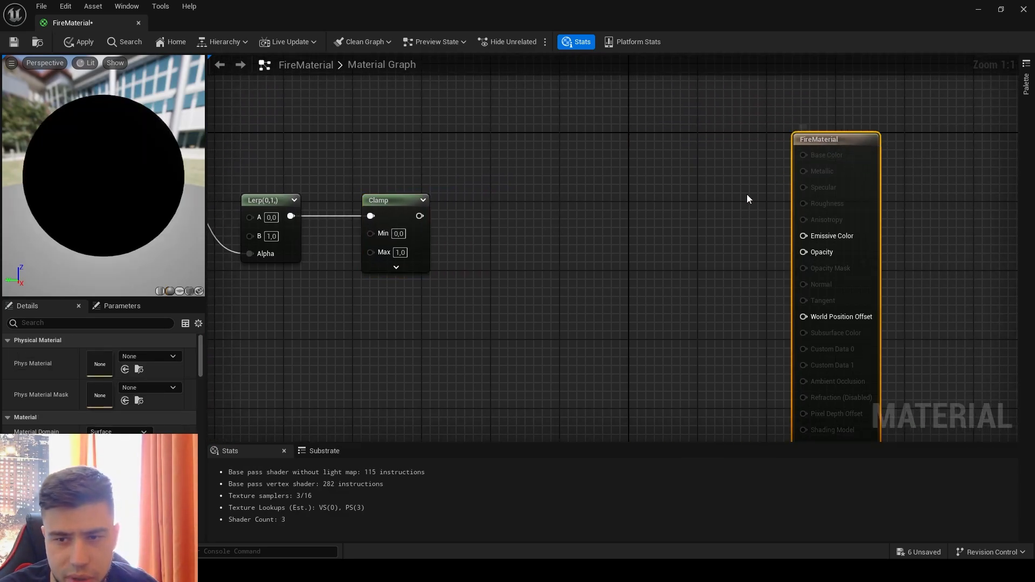
key(a)
click(531, 229)
drag(547, 236, 547, 262)
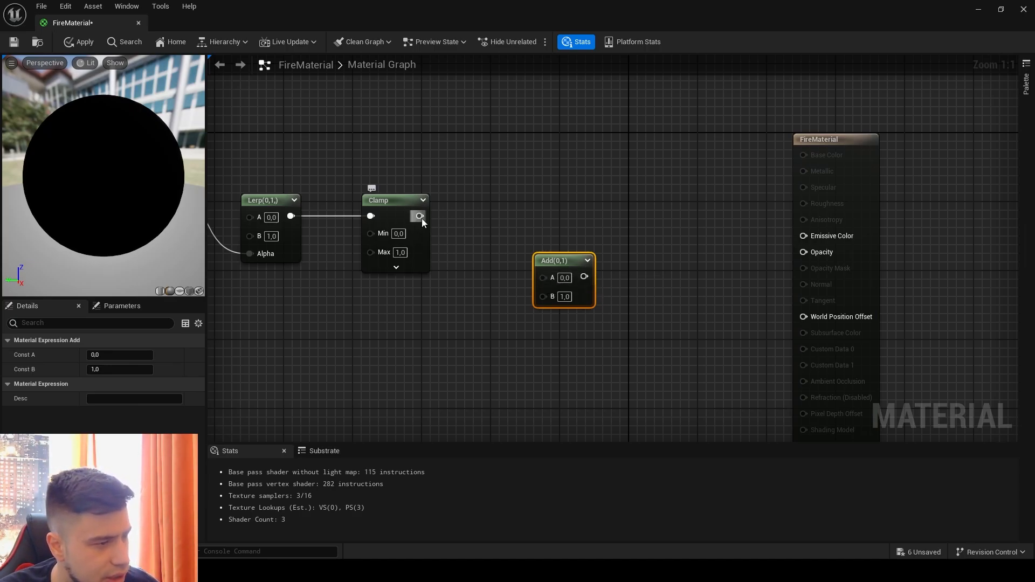
drag(420, 216, 544, 251)
- Add a Multiply node after the Add node, feeding the Add output into A and the Multiply output into Emissive Color
right_drag(674, 263, 568, 292)
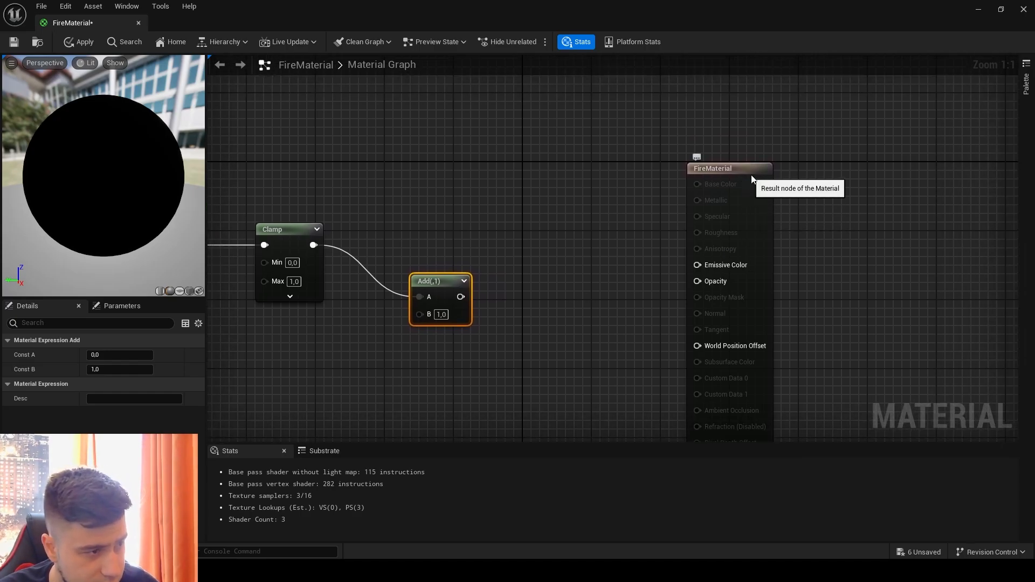
drag(701, 172, 779, 163)
click(601, 243)
drag(603, 231, 607, 206)
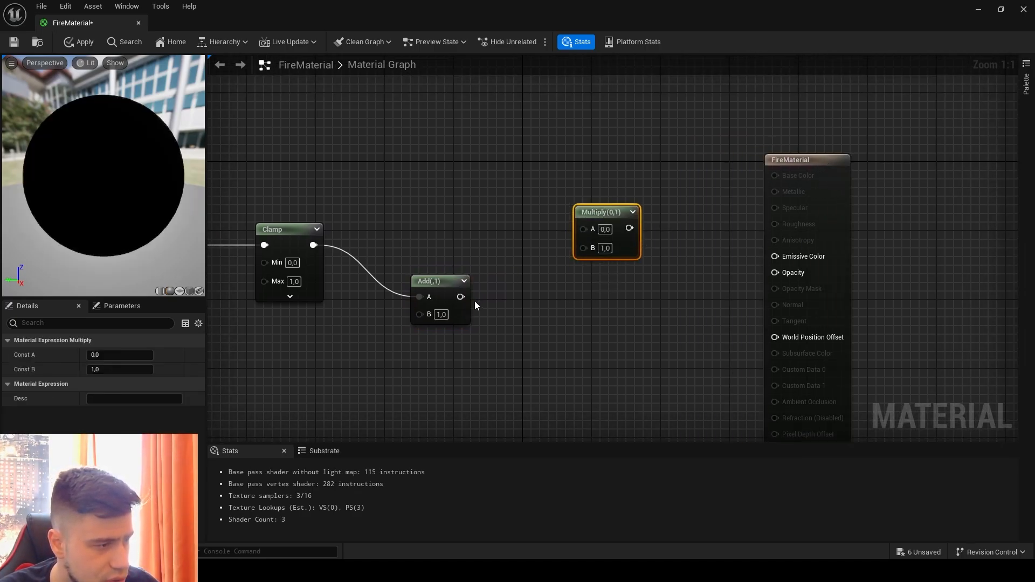
drag(461, 296, 774, 257)
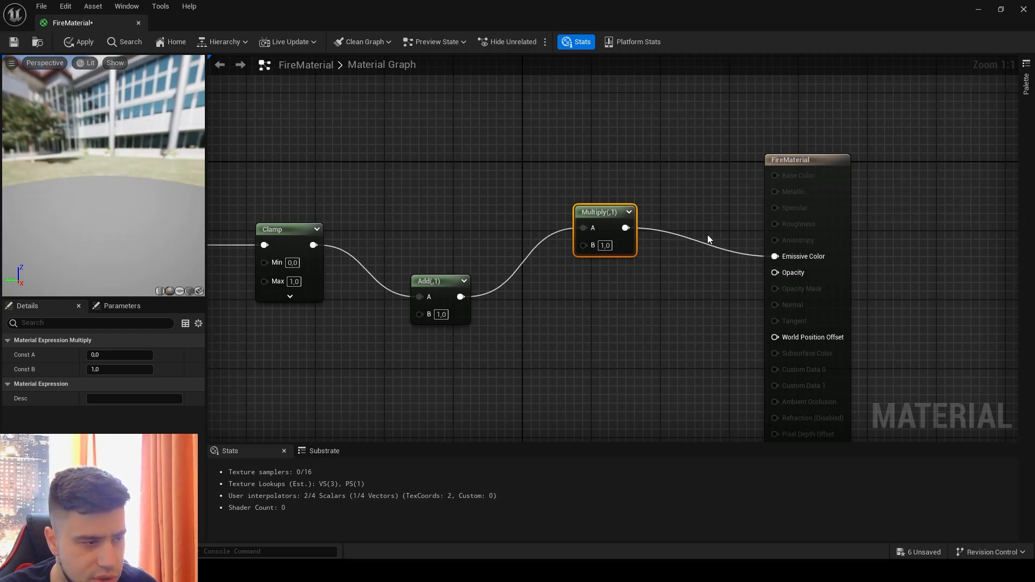
- Add a Particle Color node above the Add node and connect its RGB output to the Multiply's B input
right_drag(577, 143, 629, 192)
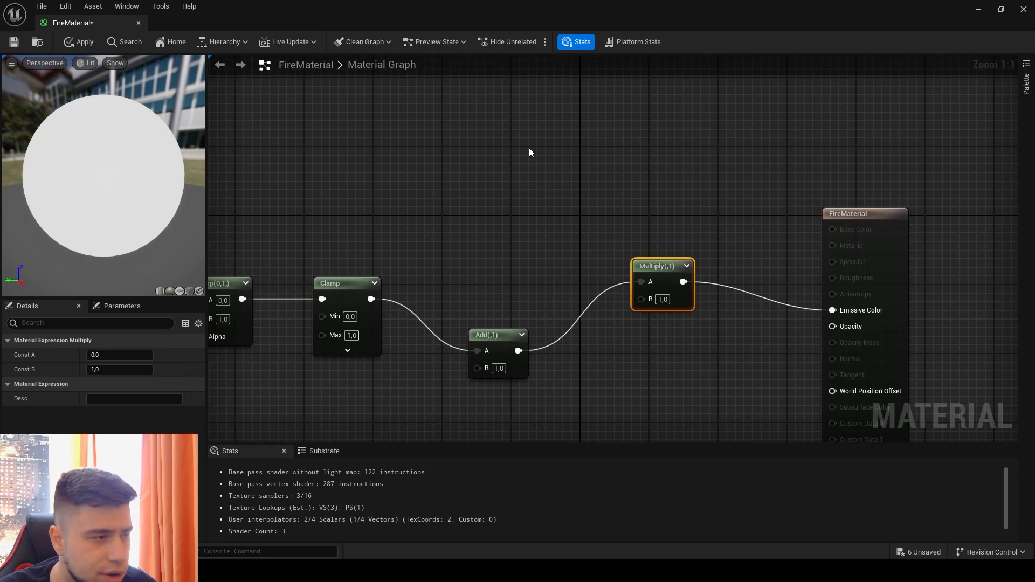
right_click(489, 91)
text(particl)
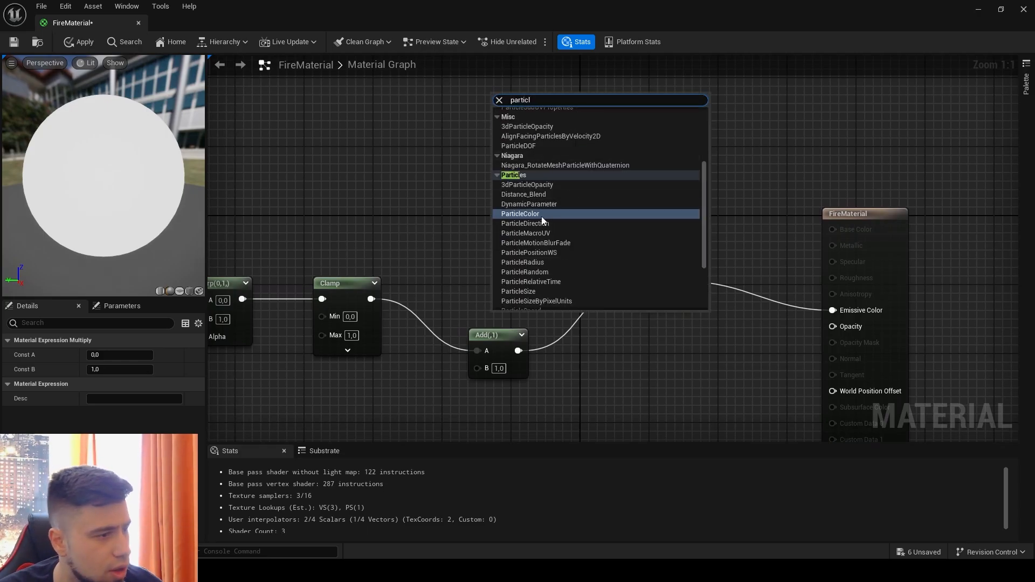
click(541, 215)
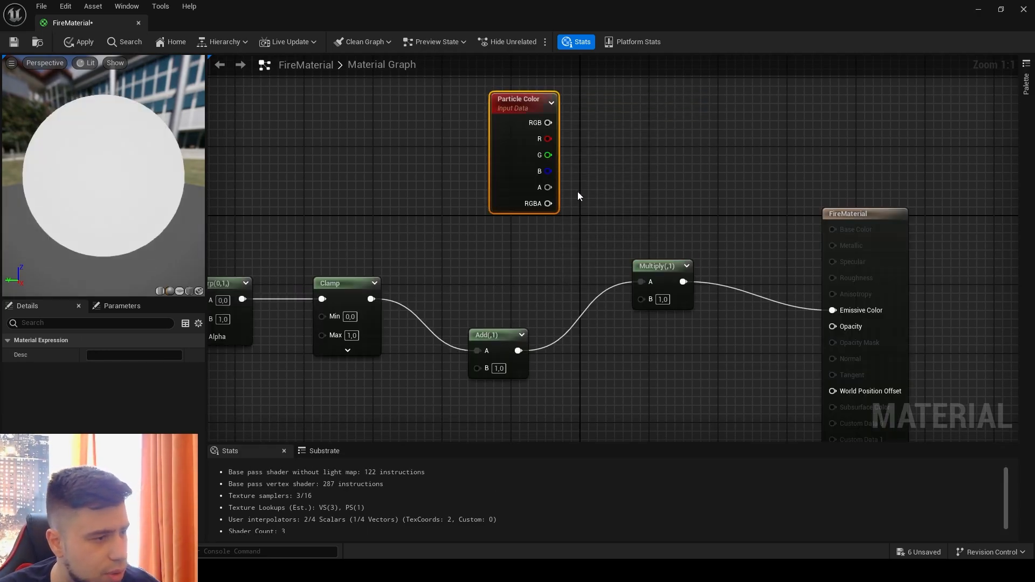
drag(538, 101, 516, 96)
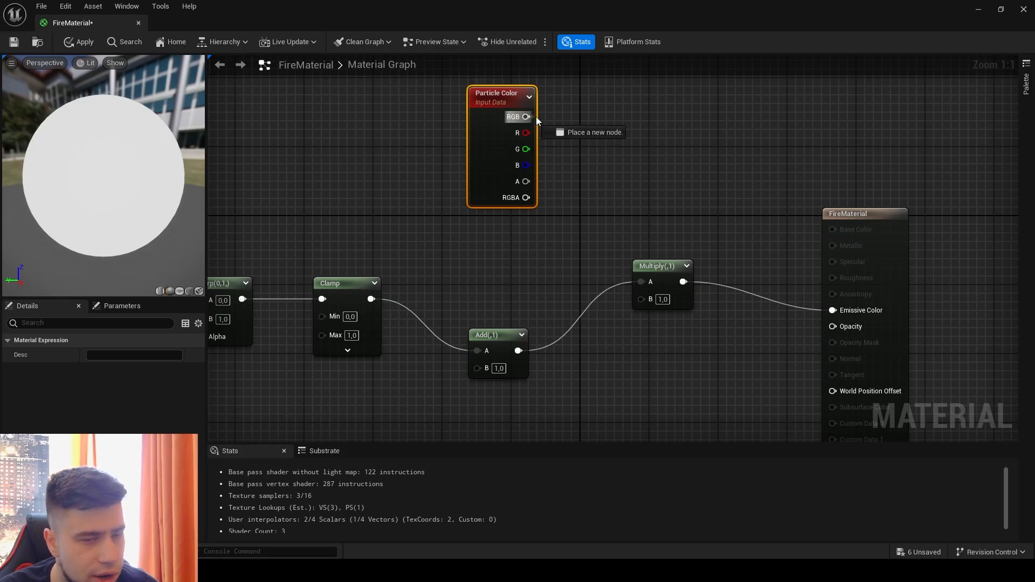
drag(555, 116, 649, 301)
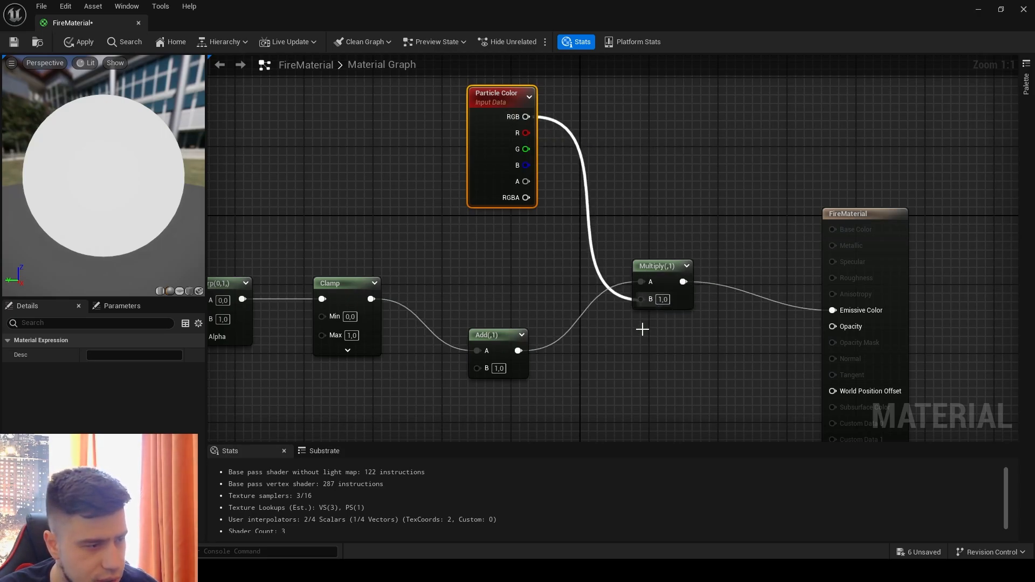
- Add a second Multiply node below the Add node and connect the Particle Color's A output to its B input
right_drag(669, 369, 727, 232)
drag(545, 206, 544, 189)
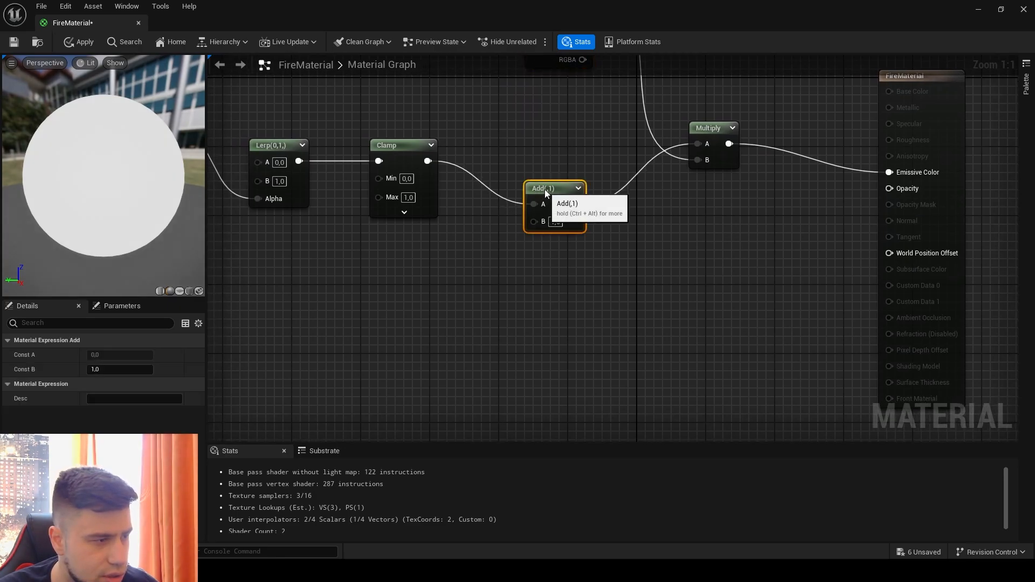
click(592, 312)
right_drag(600, 234, 612, 303)
drag(583, 92, 600, 401)
drag(623, 364, 605, 347)
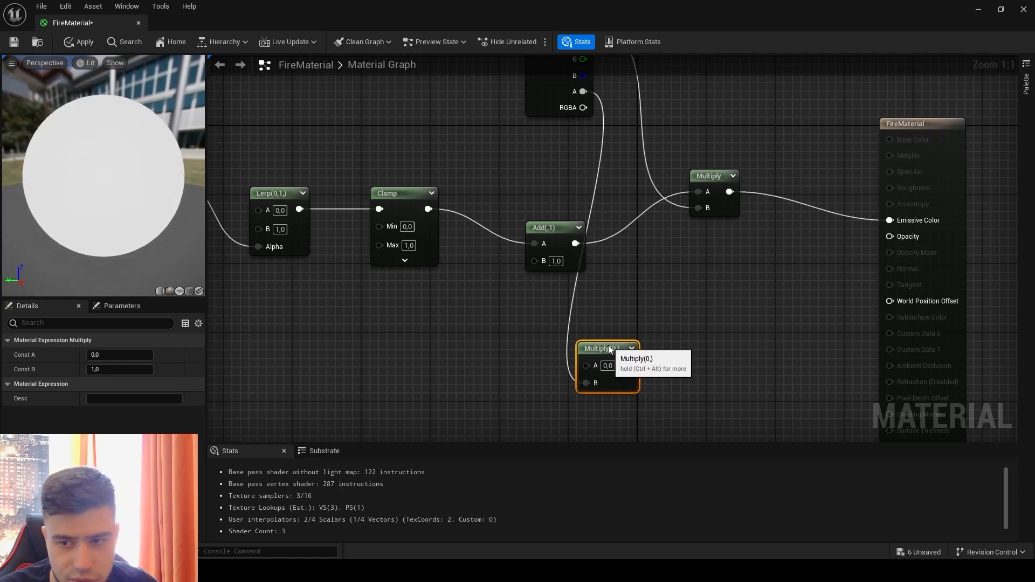
- Add a second Clamp node beside the lower Multiply and connect the Multiply output to the Clamp's input
right_drag(690, 320, 590, 289)
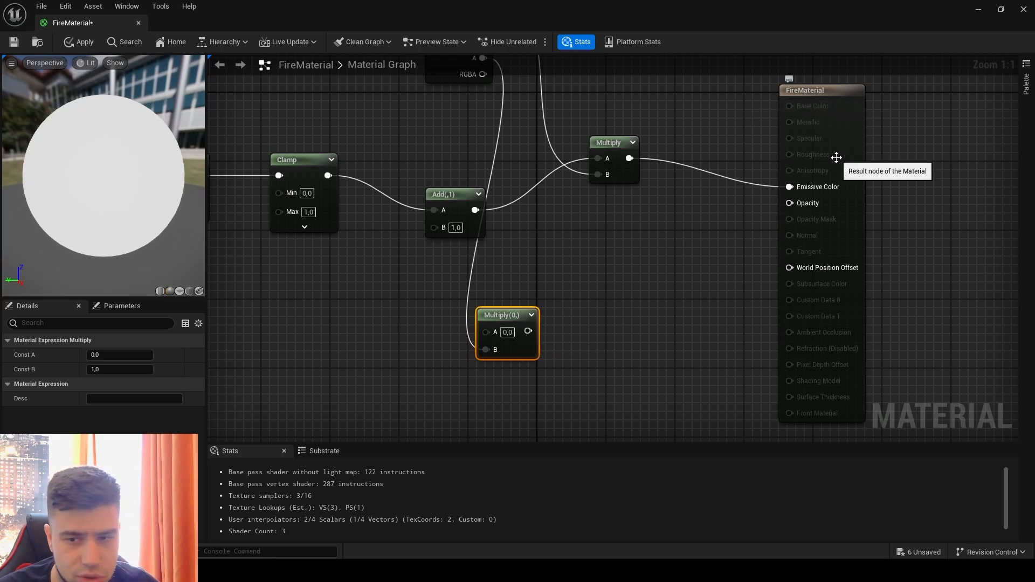
right_drag(633, 273, 595, 239)
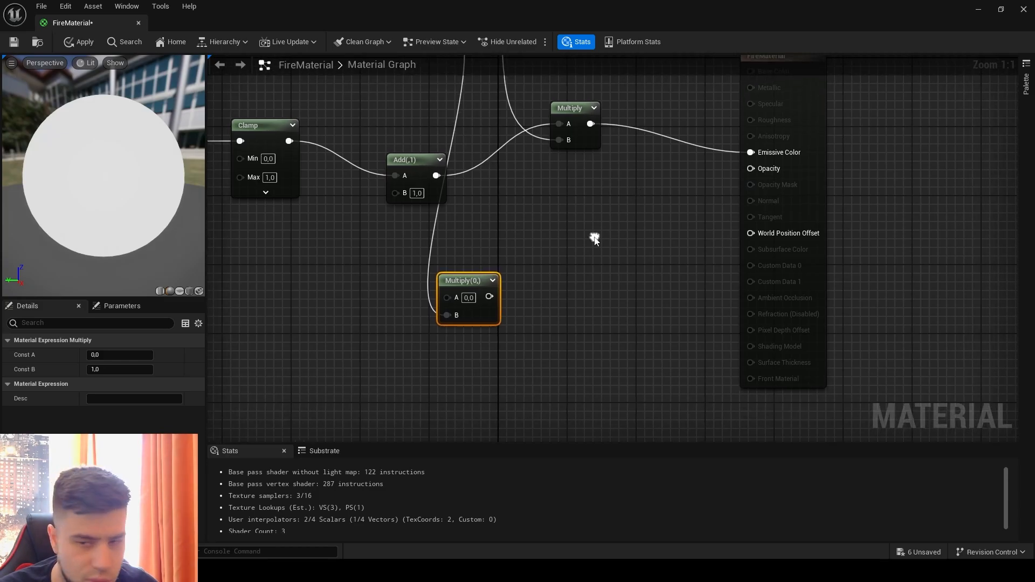
right_click(538, 276)
text(clamp)
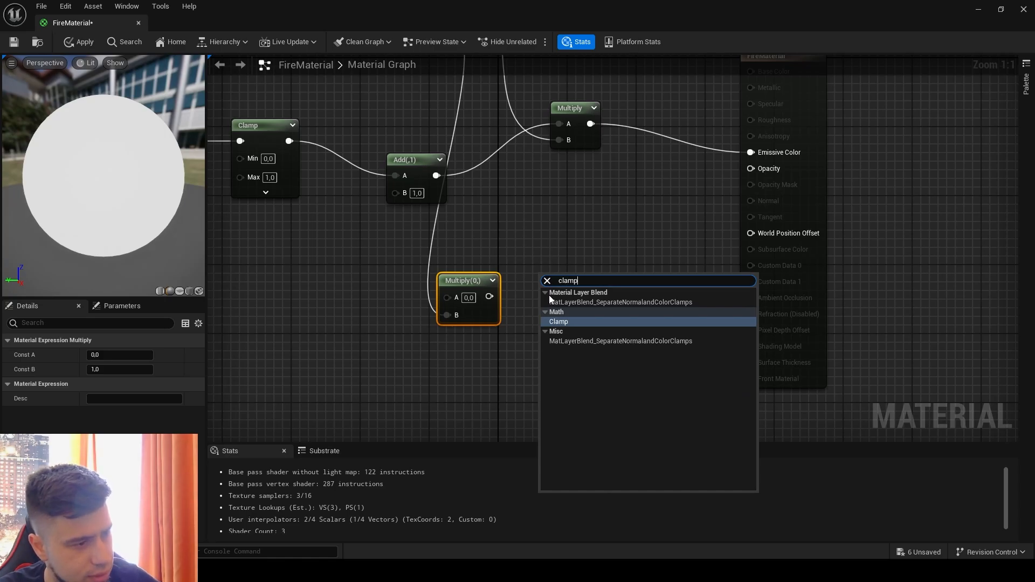
click(555, 321)
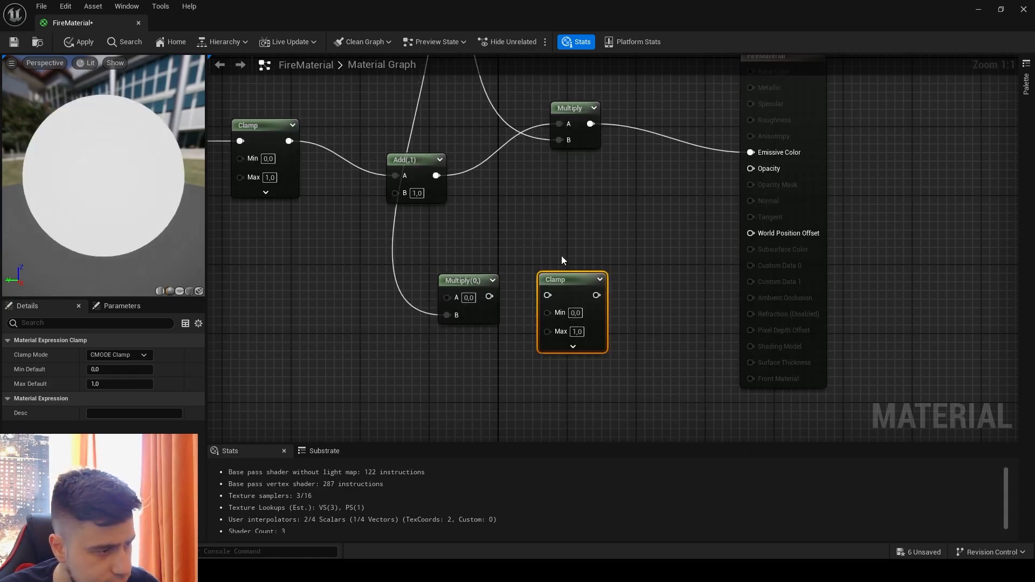
drag(566, 286, 589, 263)
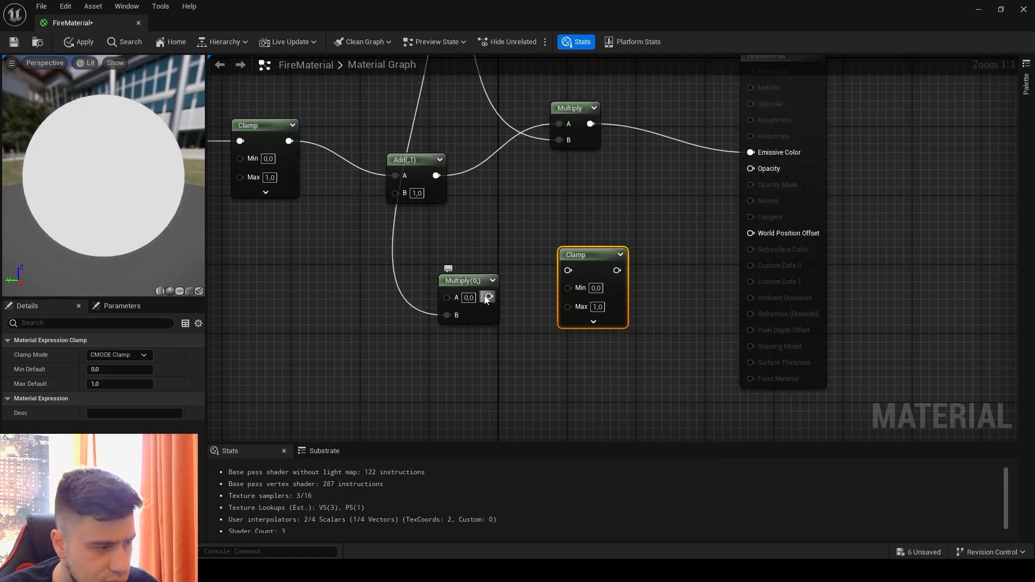
drag(488, 298, 568, 270)
- Add a DepthFade node after the lower Clamp, feeding the Clamp into its Opacity input and its output into the material's Opacity
right_drag(684, 260, 540, 282)
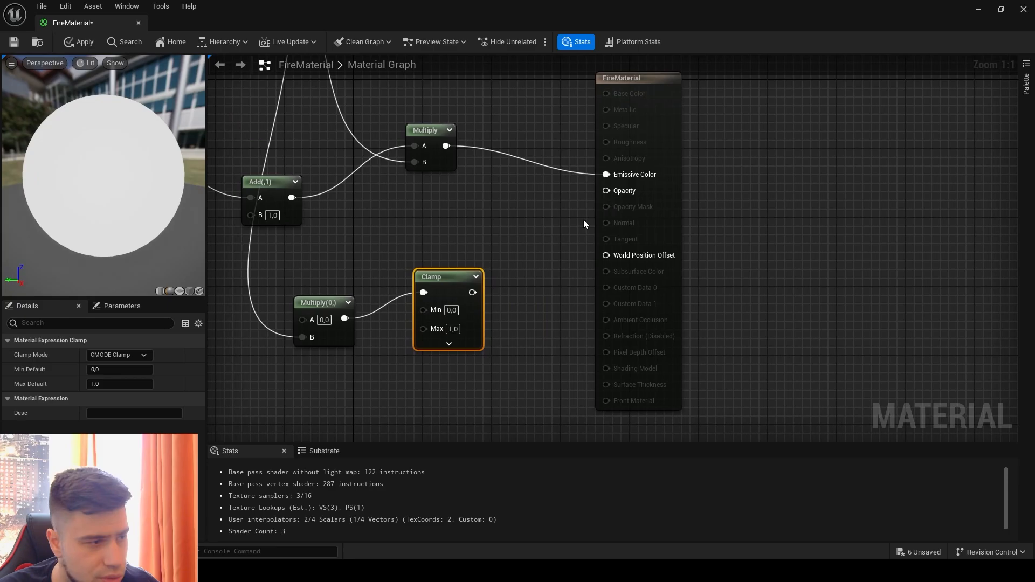
drag(647, 80, 741, 71)
right_click(540, 300)
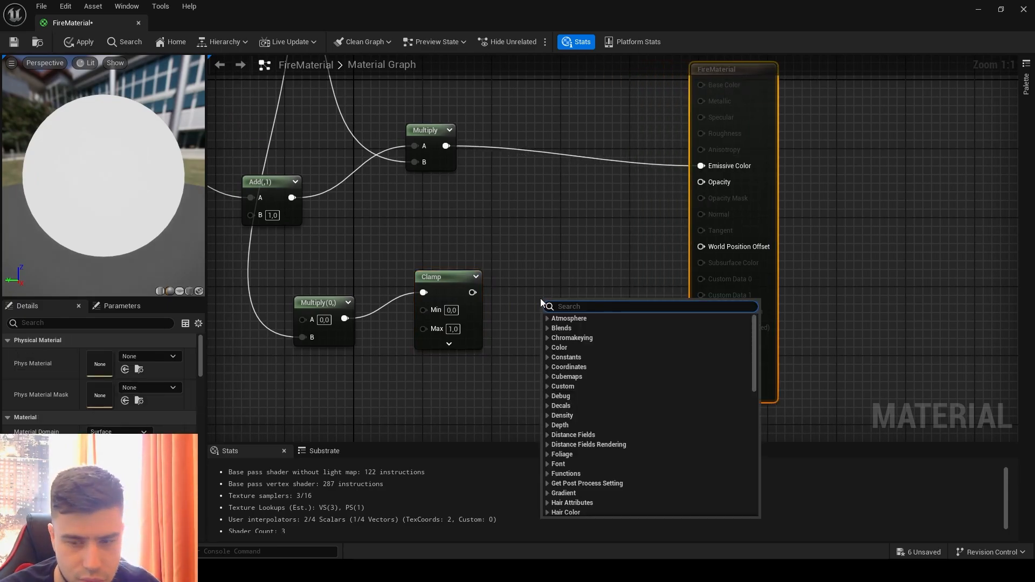
text(depth)
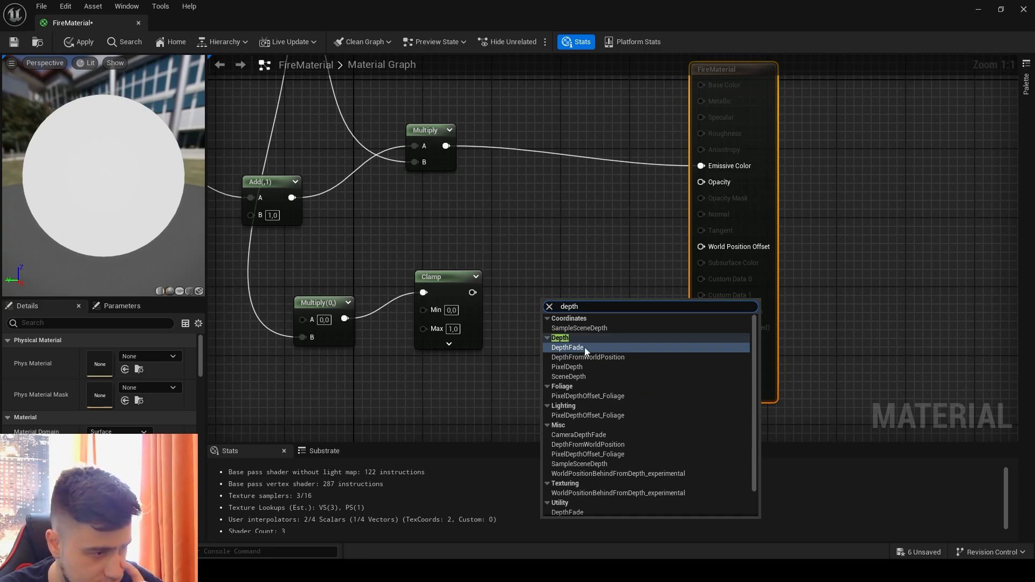
click(585, 347)
drag(572, 302, 548, 285)
drag(472, 292, 527, 301)
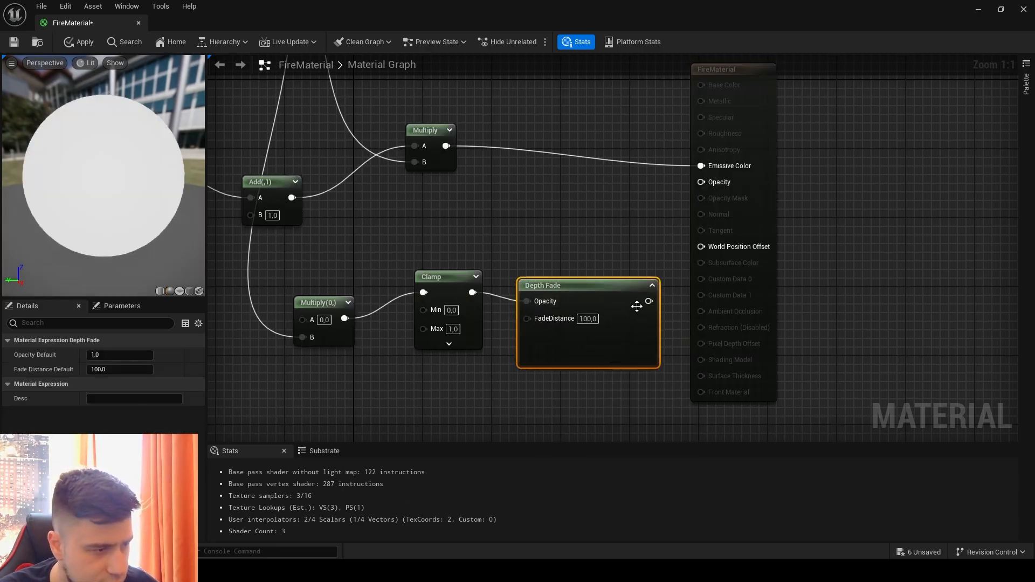
drag(648, 302, 712, 183)
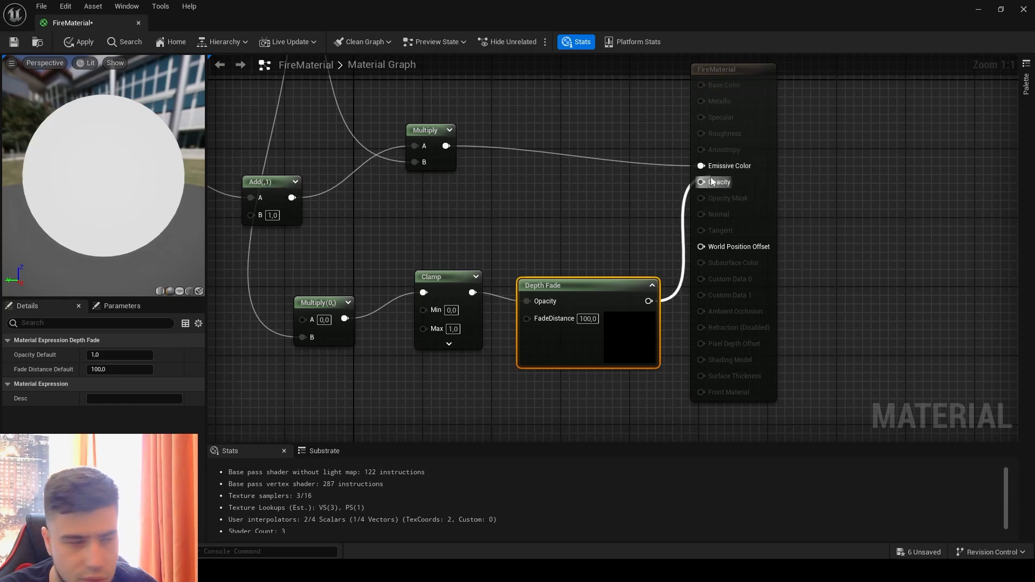
- Move the FireMaterial result node farther from the Depth Fade node and save the material
right_drag(476, 220, 691, 264)
scroll(333, 275, down, 2)
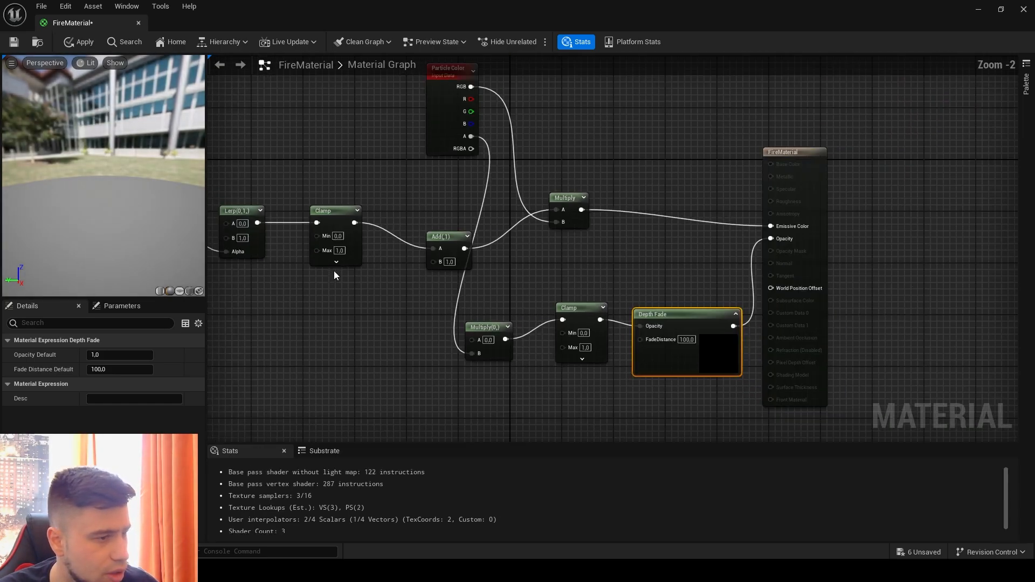
scroll(335, 275, down, 1)
drag(744, 167, 805, 163)
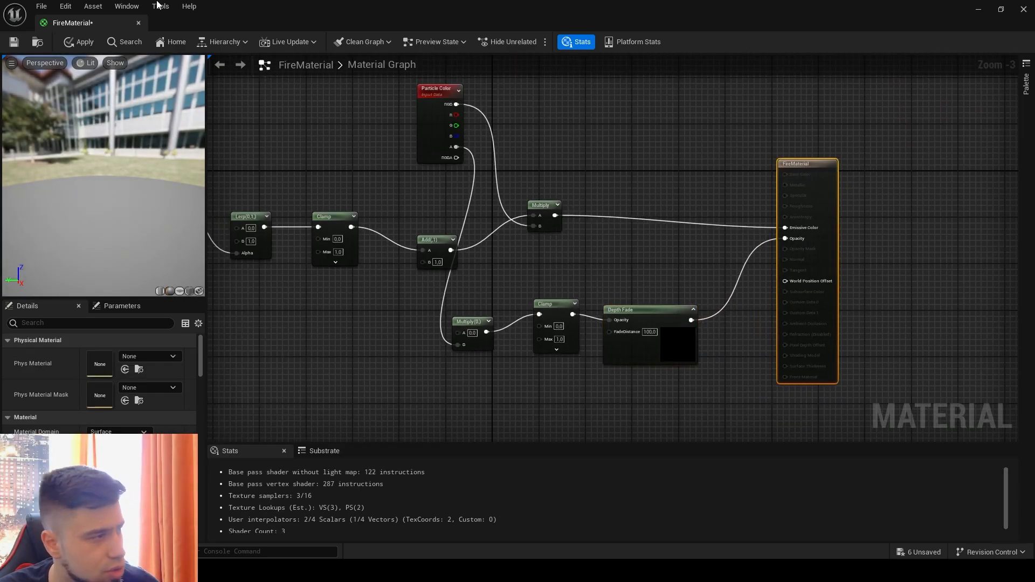
click(13, 43)
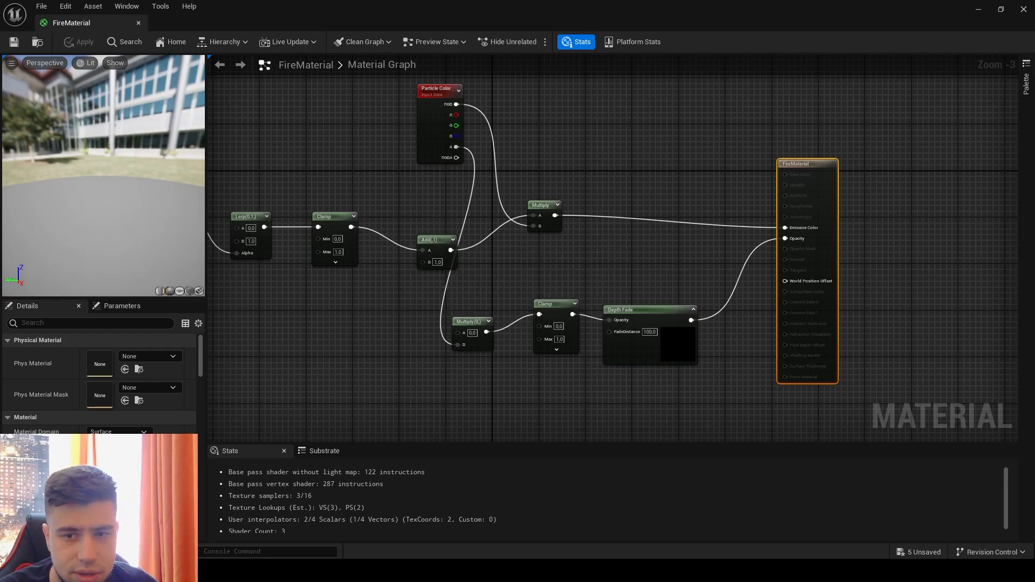
- Add a Power node beside the fireball Texture Sample and connect the sample's R output to the Power's Base input
right_drag(360, 186, 673, 127)
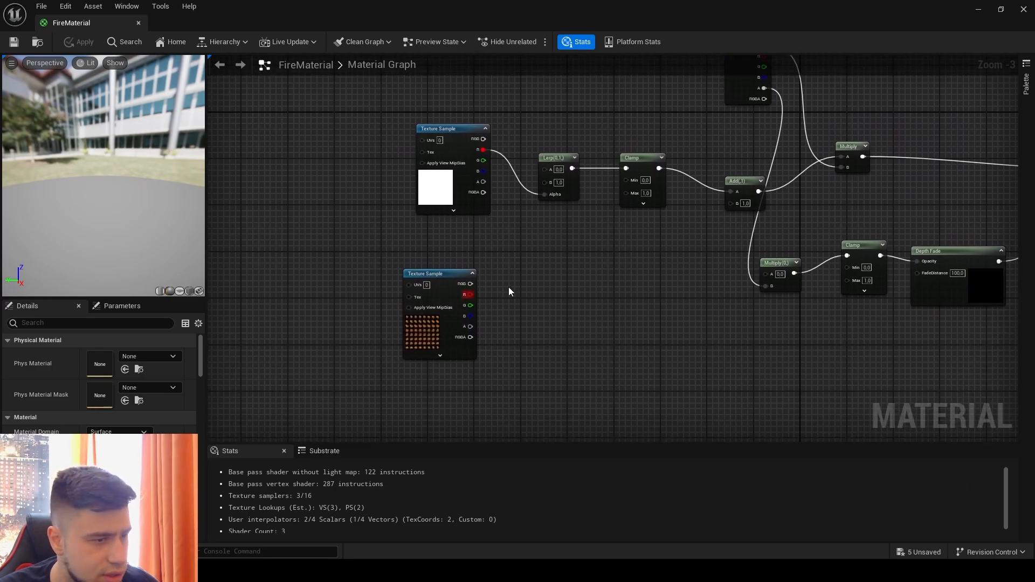
drag(458, 274, 466, 263)
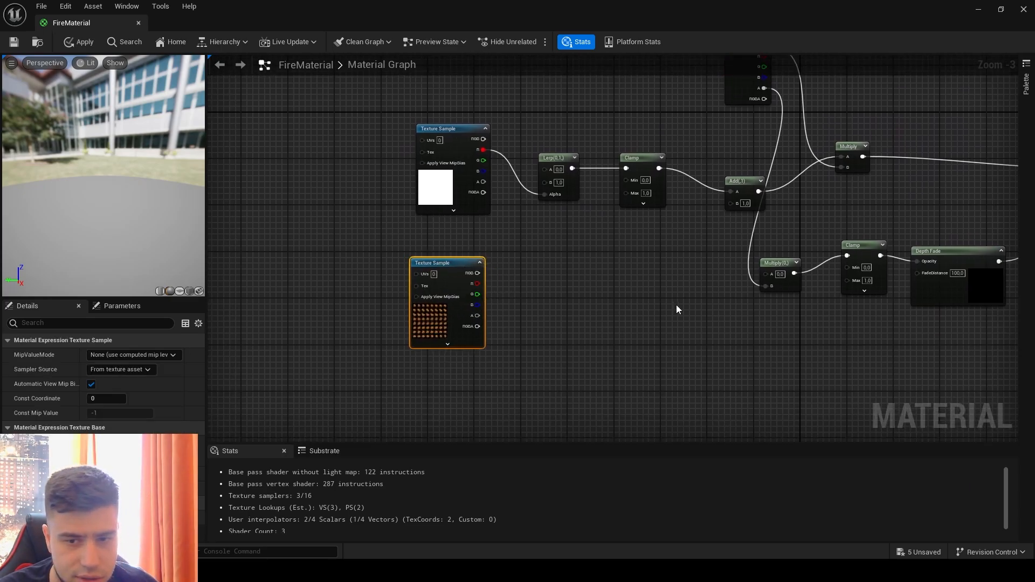
right_click(575, 305)
text(po)
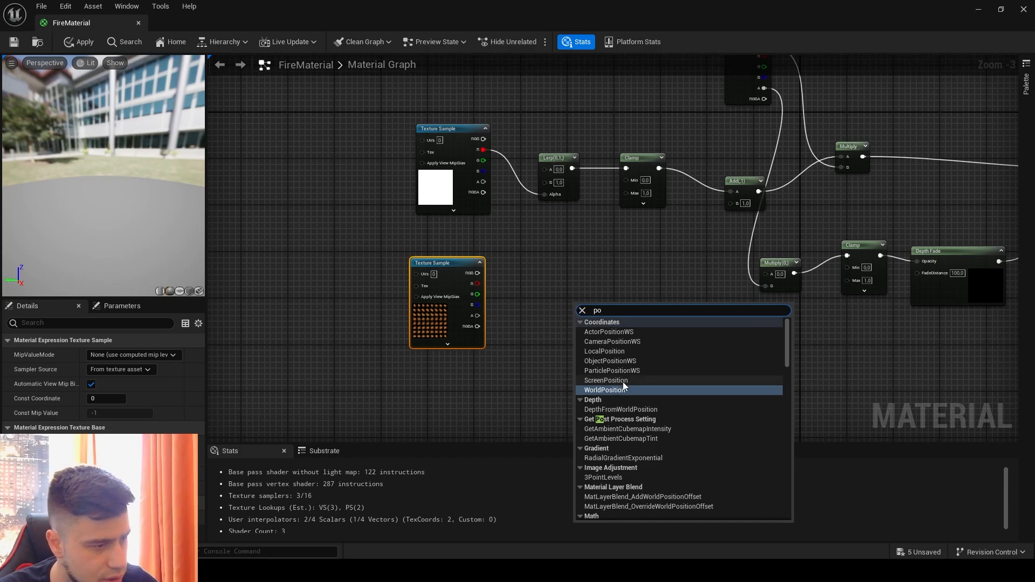
text(wer)
click(606, 330)
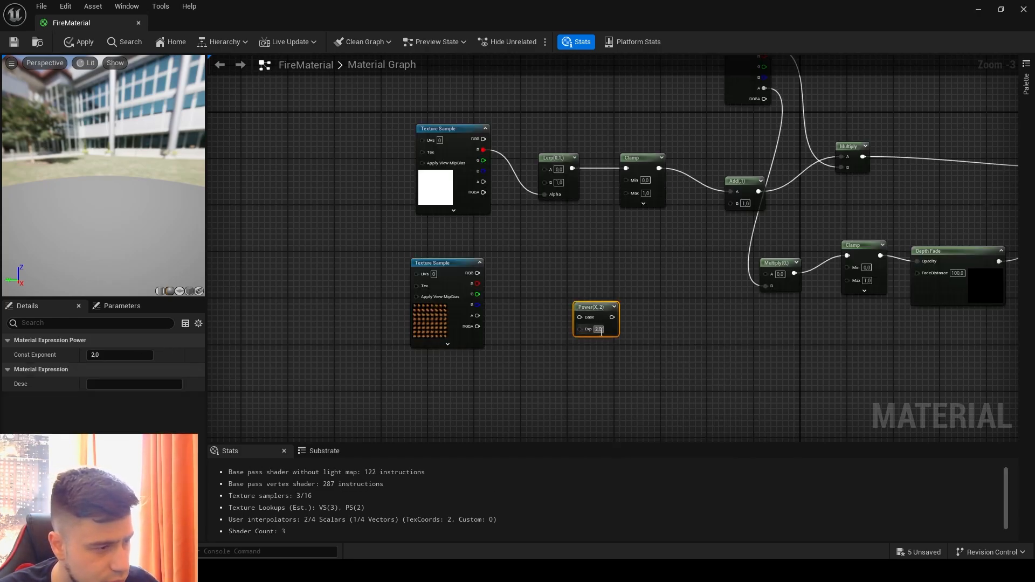
drag(592, 312, 574, 327)
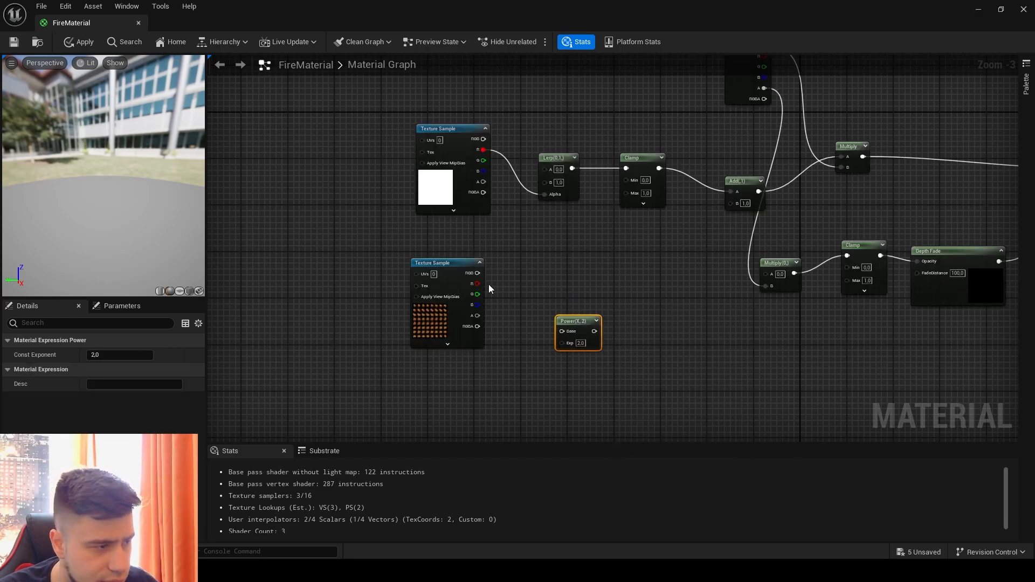
drag(477, 284, 562, 331)
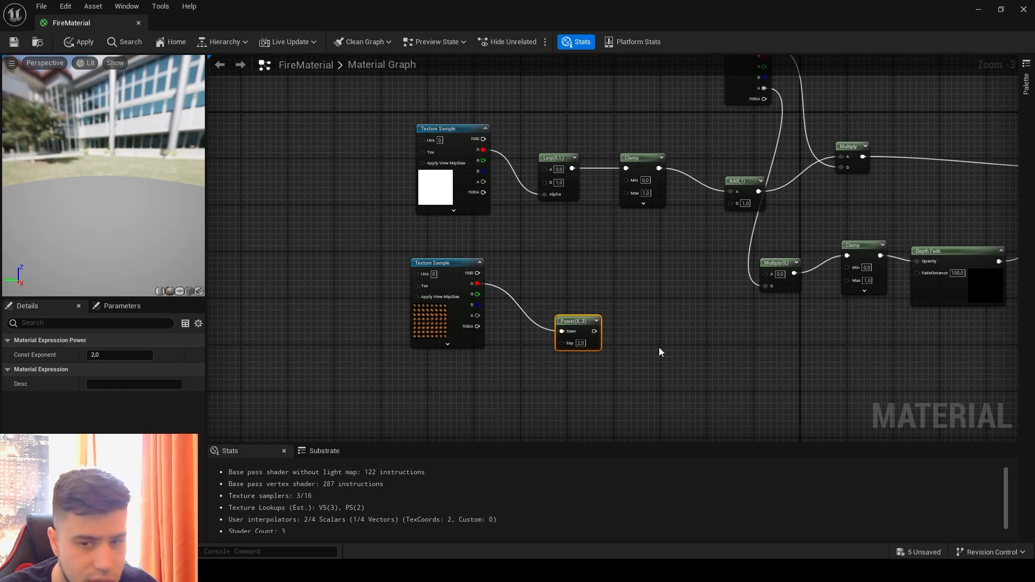
- Move the lower Multiply node slightly down and shift the Add node closer to the upper Multiply node
right_drag(678, 347, 624, 354)
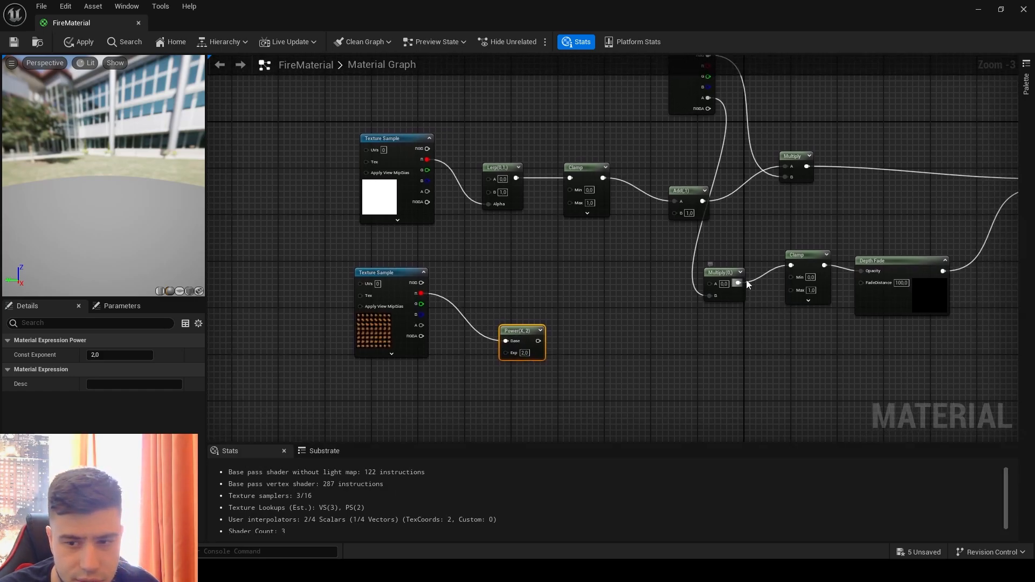
drag(726, 273, 726, 296)
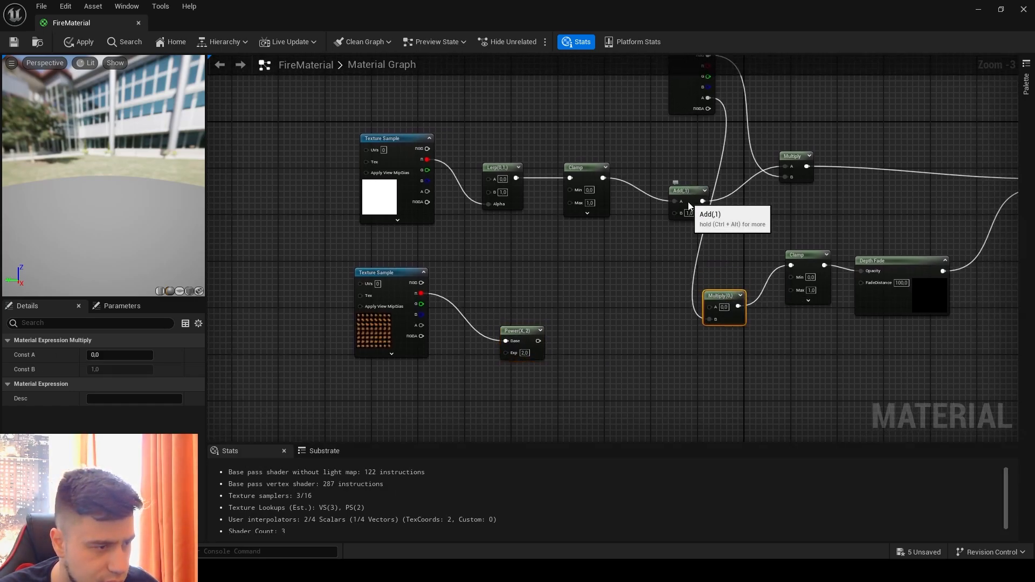
drag(693, 213, 740, 242)
- Add a Clamp node between the Power and lower Multiply nodes, wiring Power into the Clamp and the Clamp into Multiply's A input
right_click(588, 345)
text(clamp)
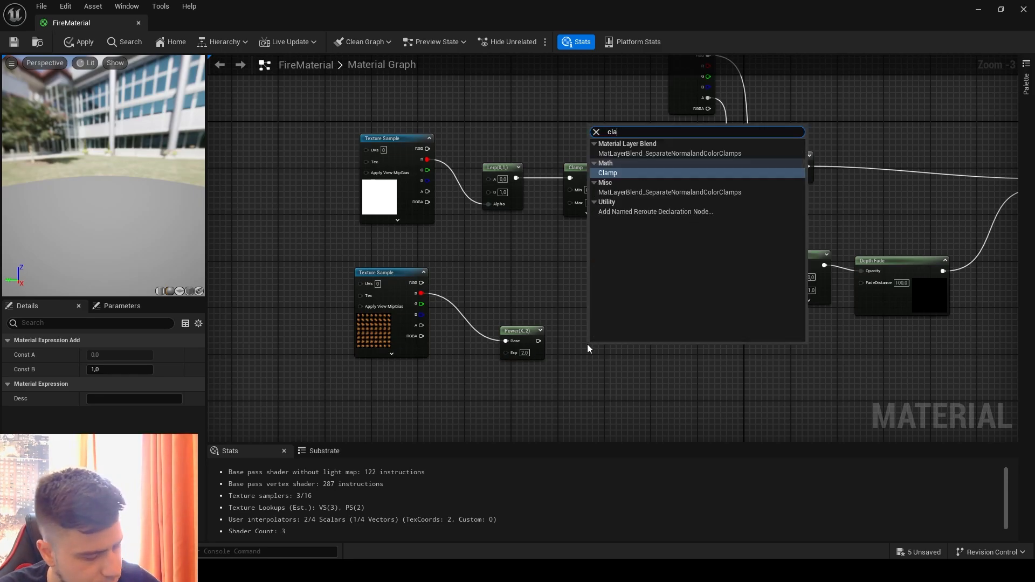
click(625, 174)
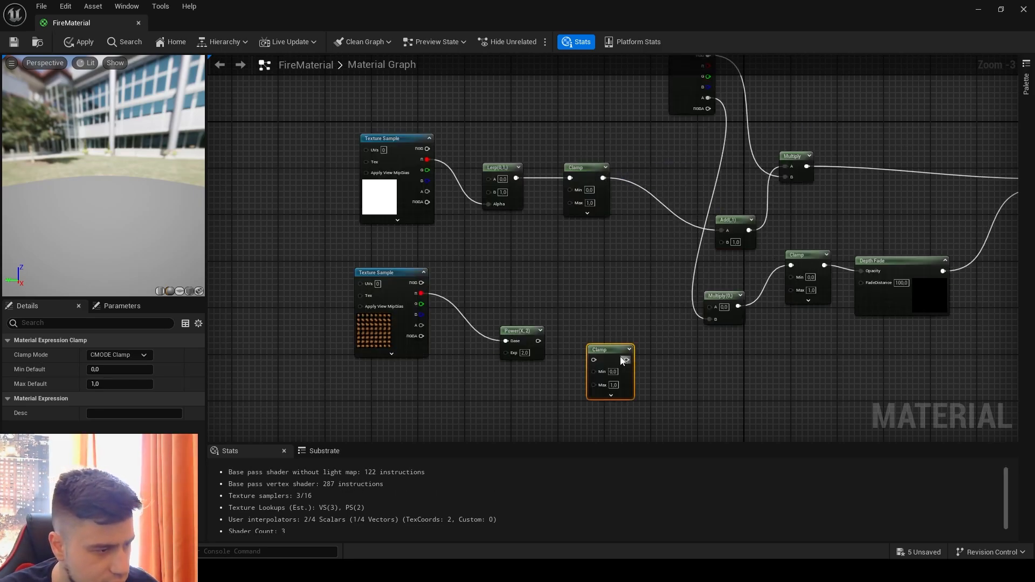
drag(538, 341, 711, 307)
drag(614, 333, 613, 315)
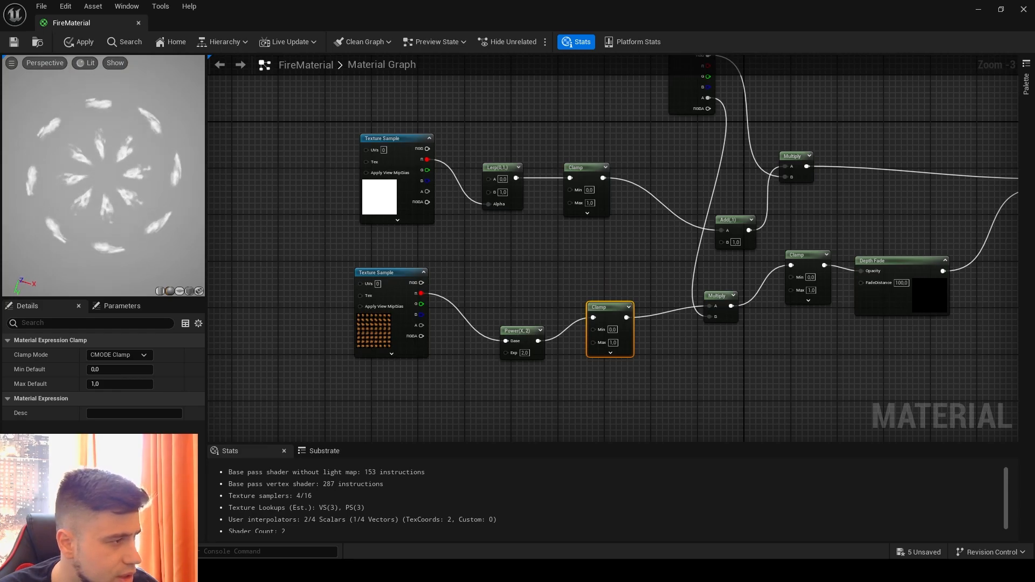
- Check the fireball pattern on the preview sphere and save the material
drag(124, 194, 97, 140)
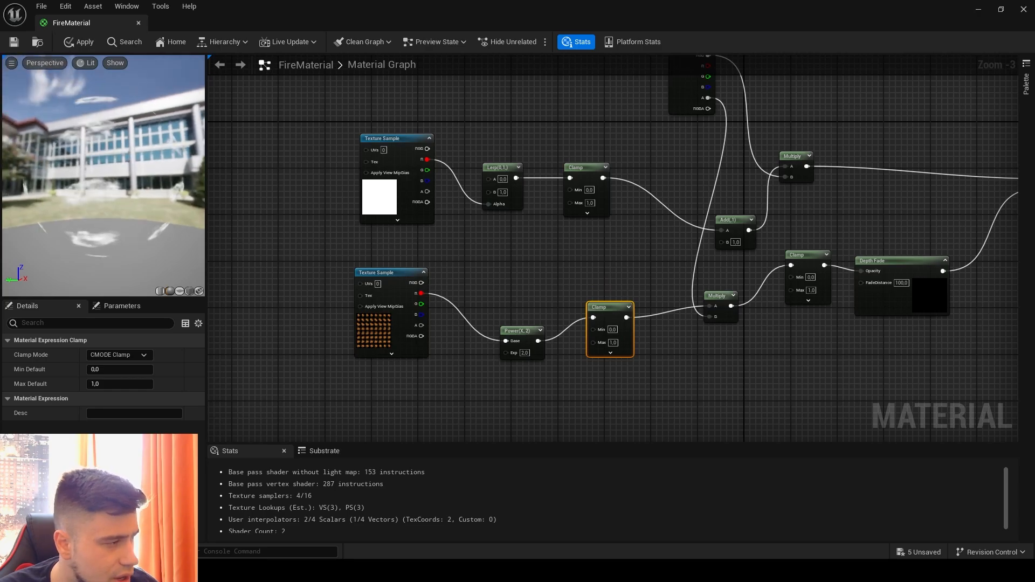
click(363, 205)
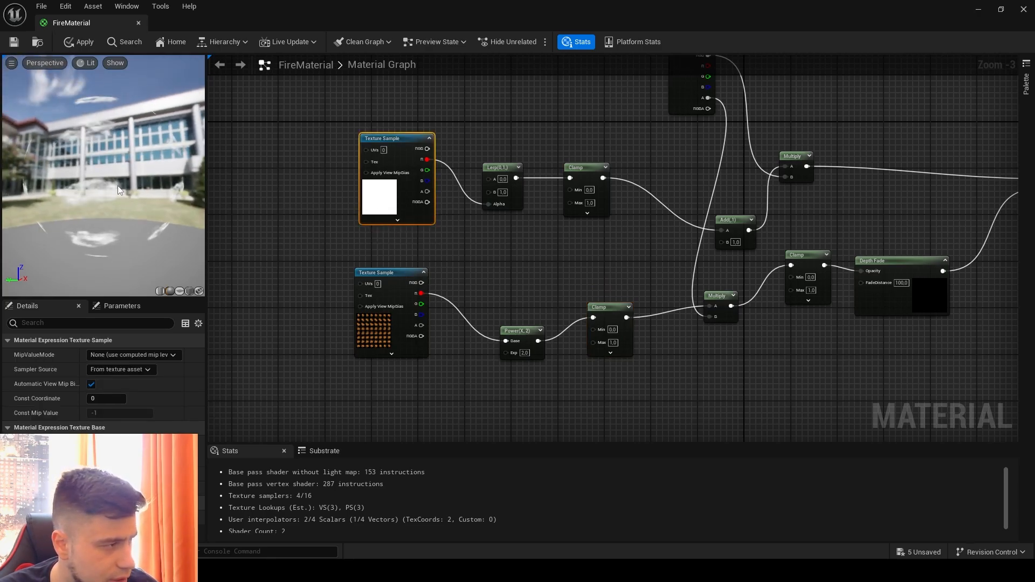
drag(118, 189, 106, 171)
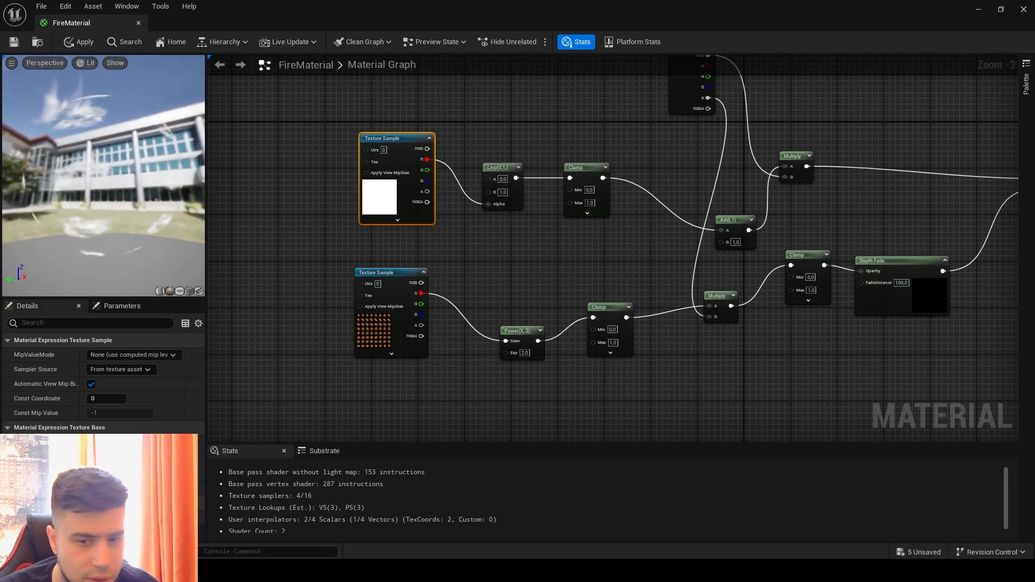
click(14, 42)
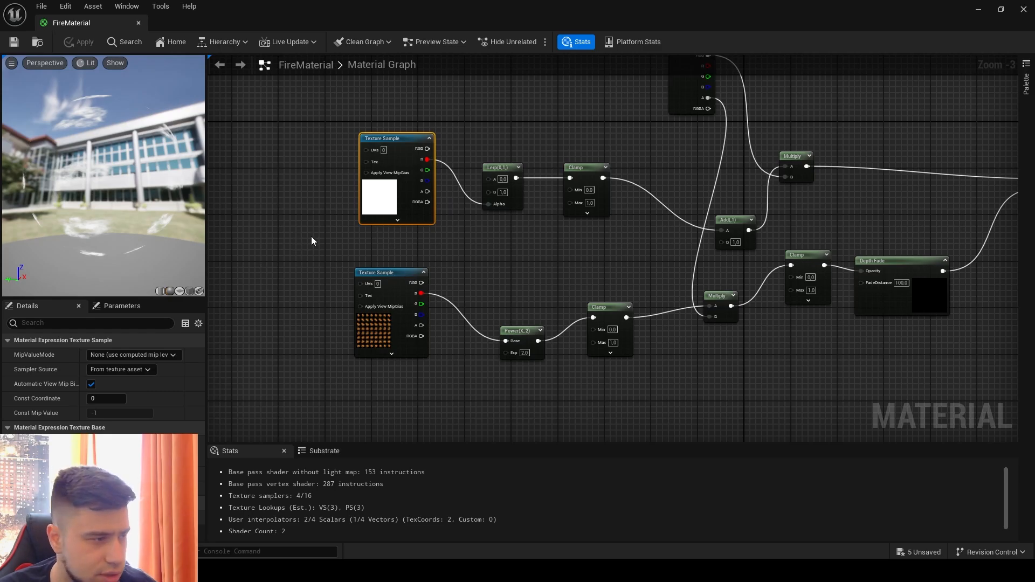
- Place an Add node below the fireball Texture Sample and connect its output to the Power node's Exp input
right_drag(347, 267, 458, 216)
click(428, 364)
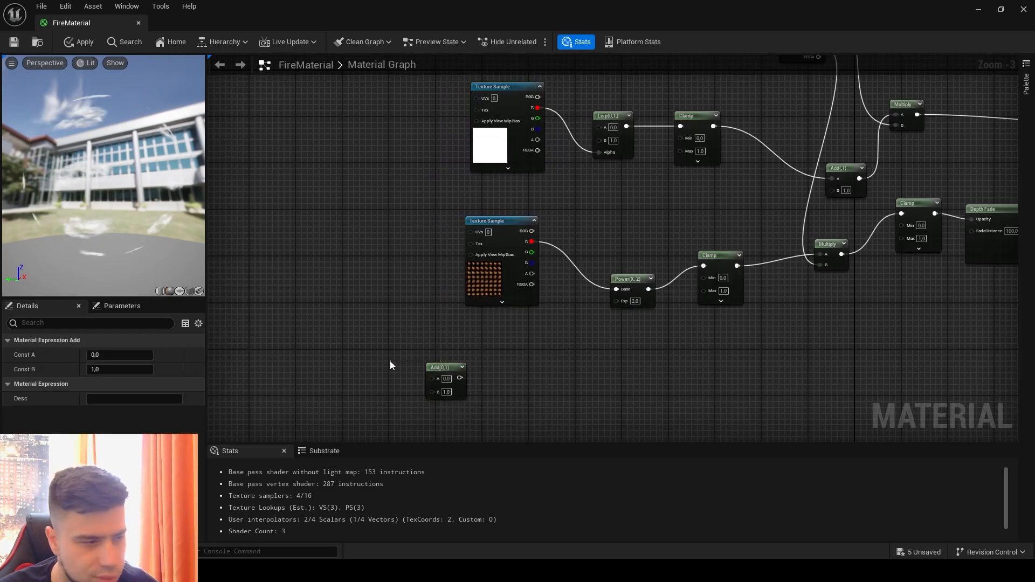
click(500, 386)
drag(459, 378, 616, 300)
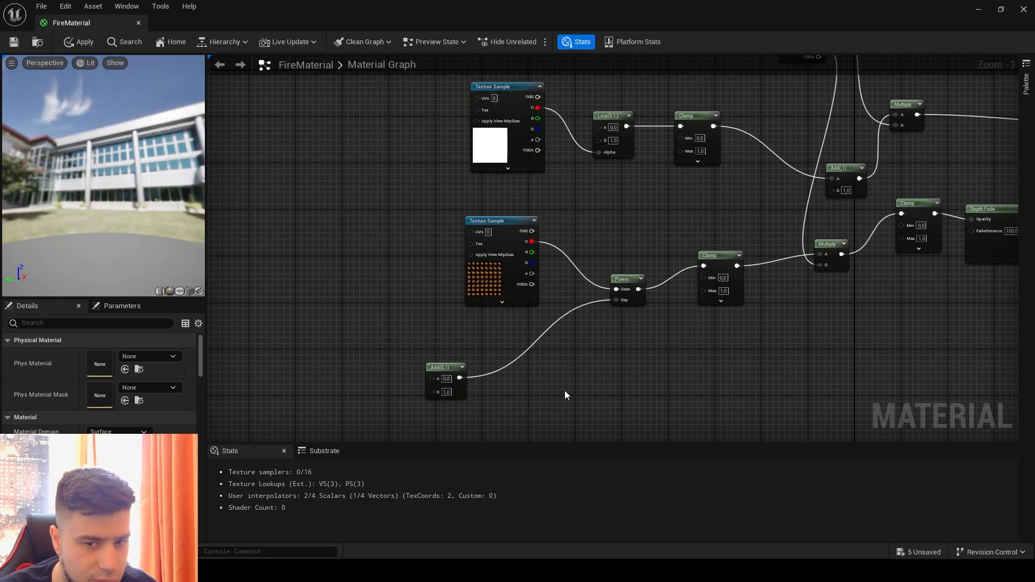
- Add a Dynamic Parameter node and connect its Param2 output to the A input of the Add node feeding the Power
right_drag(368, 327, 509, 336)
right_click(320, 280)
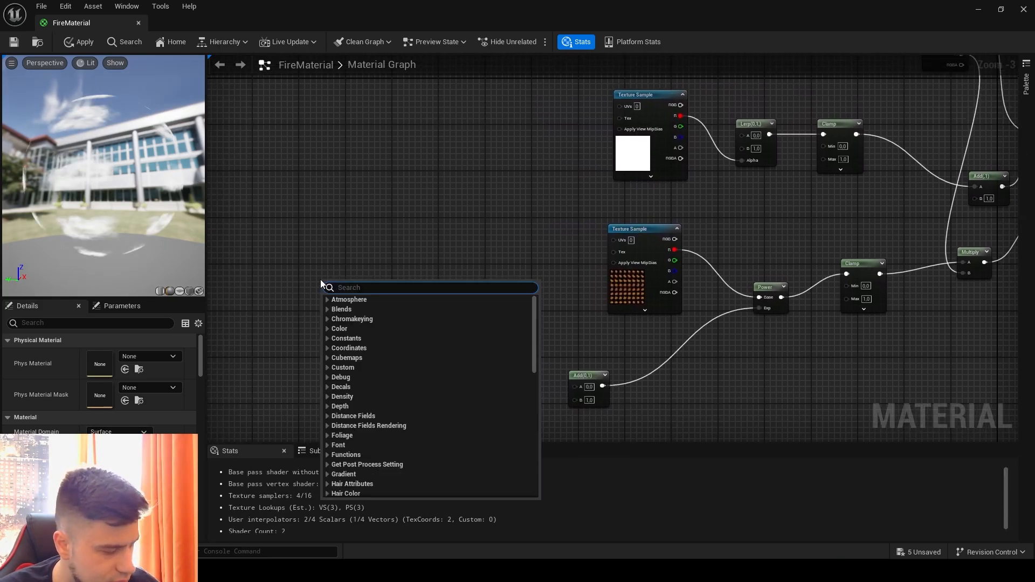
text(dyn)
click(390, 337)
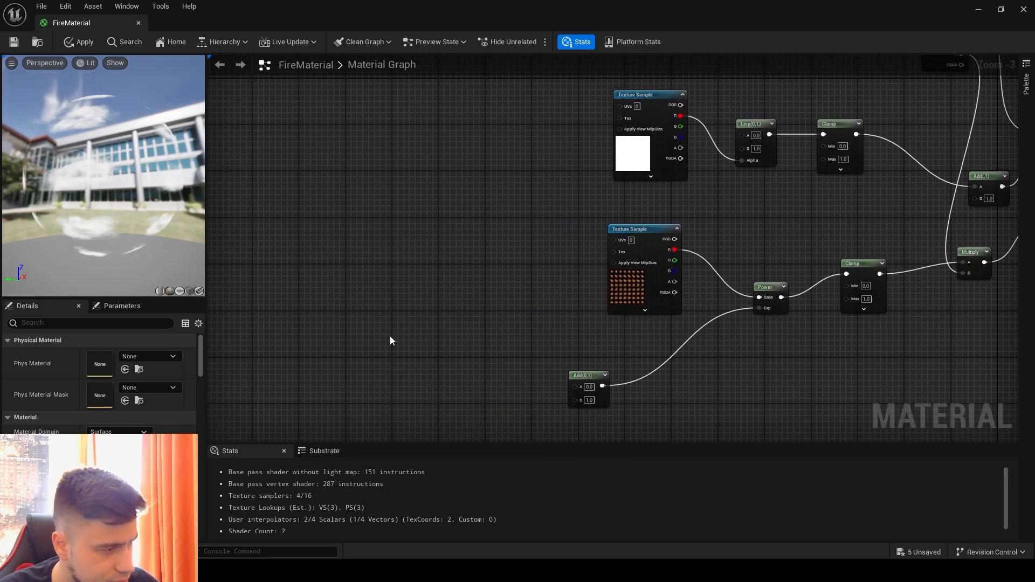
drag(385, 286, 575, 388)
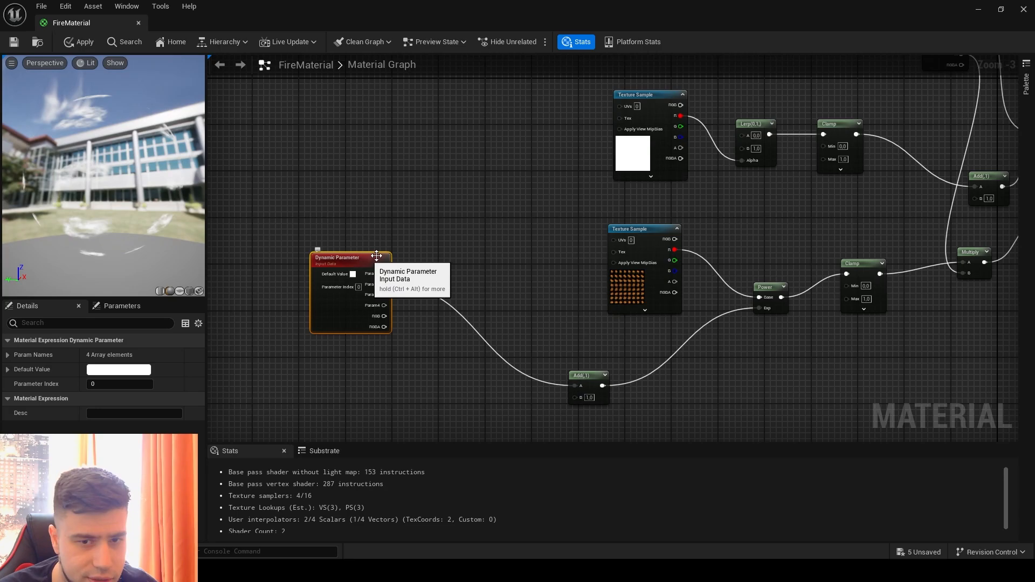
- Place another Add node above the Dynamic Parameter node, in front of the texture samples
right_drag(459, 229, 462, 268)
key(a)
click(461, 253)
drag(477, 257, 462, 224)
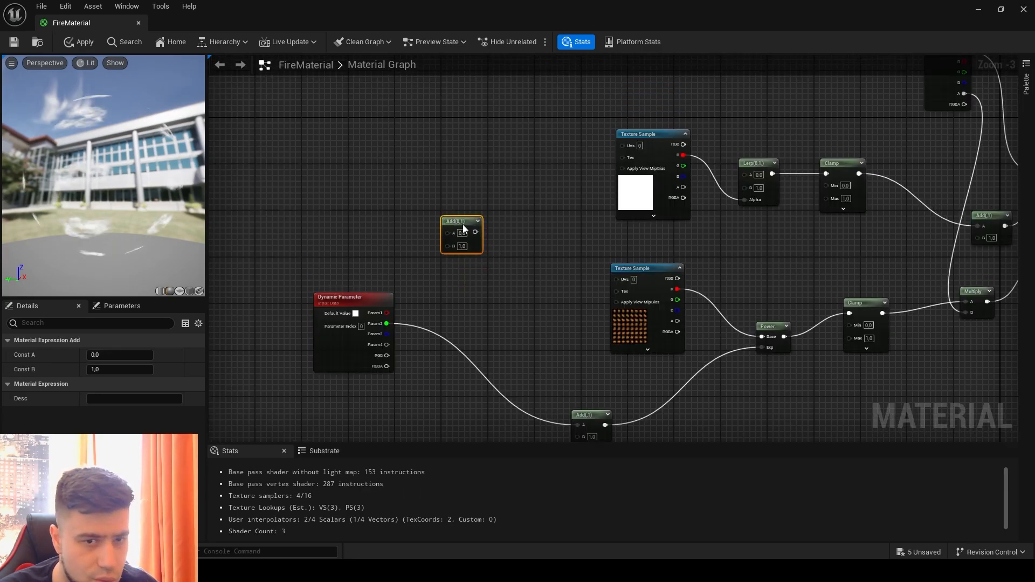
- Add a TextureCoordinate node, connecting it to the new Add node's A input and Dynamic Parameter's Param1 to its B input
right_click(367, 168)
text(tex)
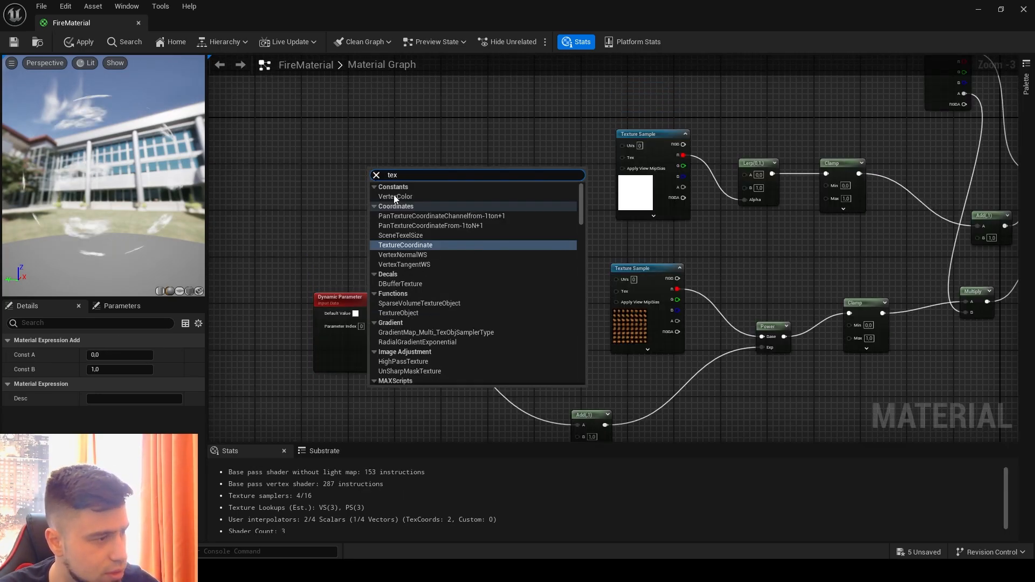
click(435, 246)
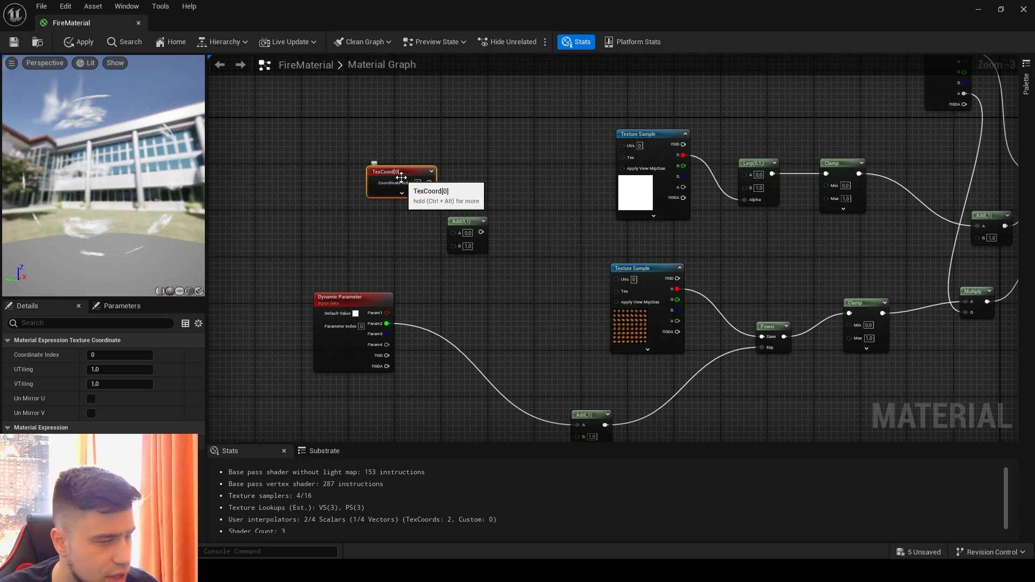
drag(397, 177, 454, 232)
drag(386, 313, 453, 244)
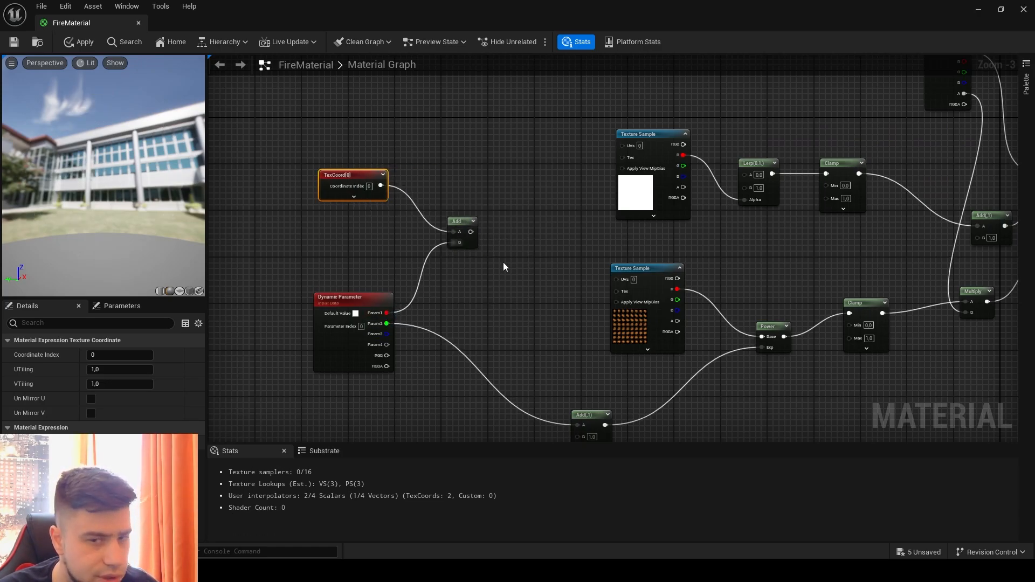
- Connect the new Add node's output to the upper Texture Sample's UVs input and save the material
right_drag(492, 229, 383, 258)
drag(362, 260, 514, 172)
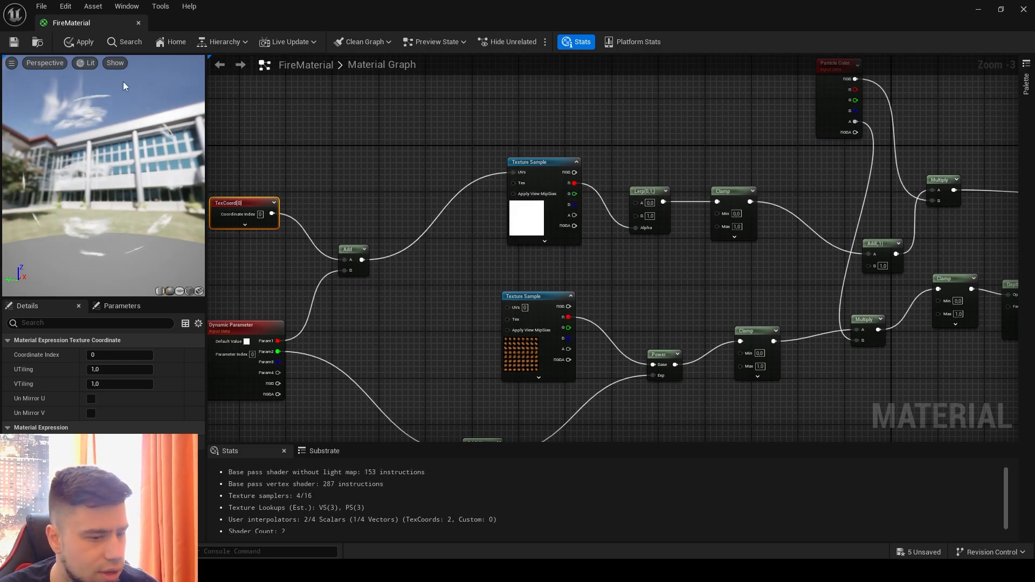
click(14, 41)
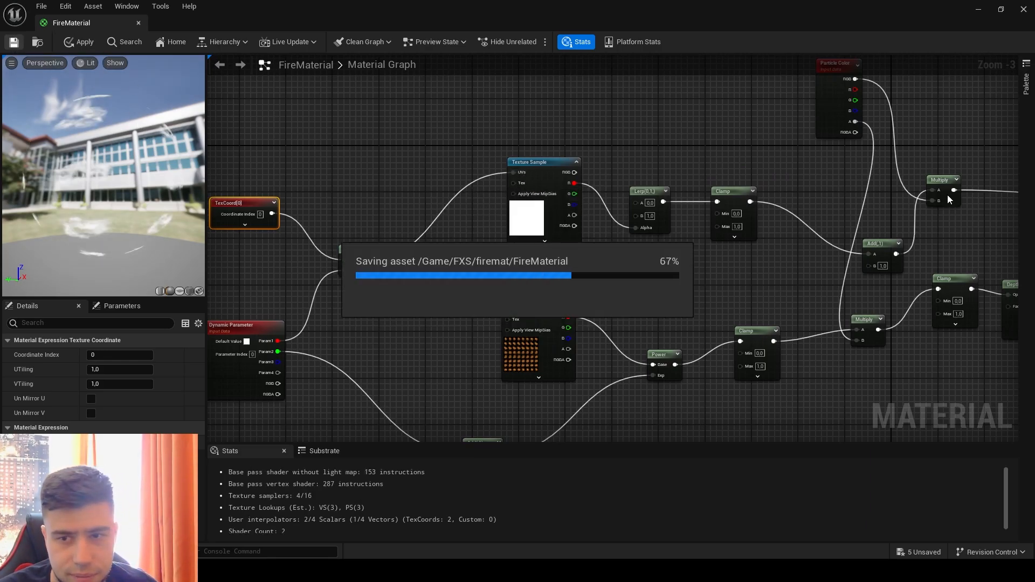
- Examine the Lerp node's constant values
scroll(712, 165, up, 3)
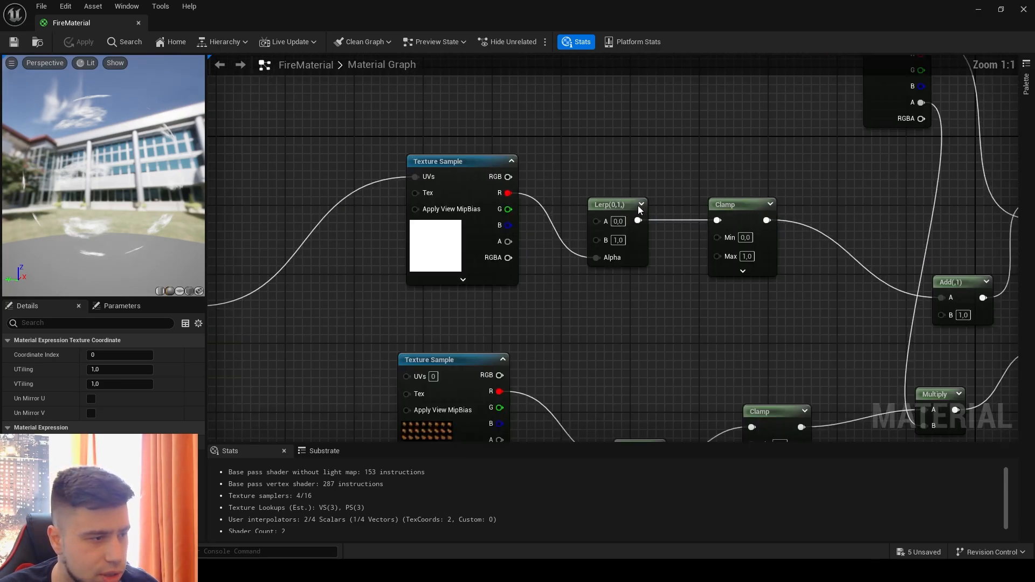
click(624, 206)
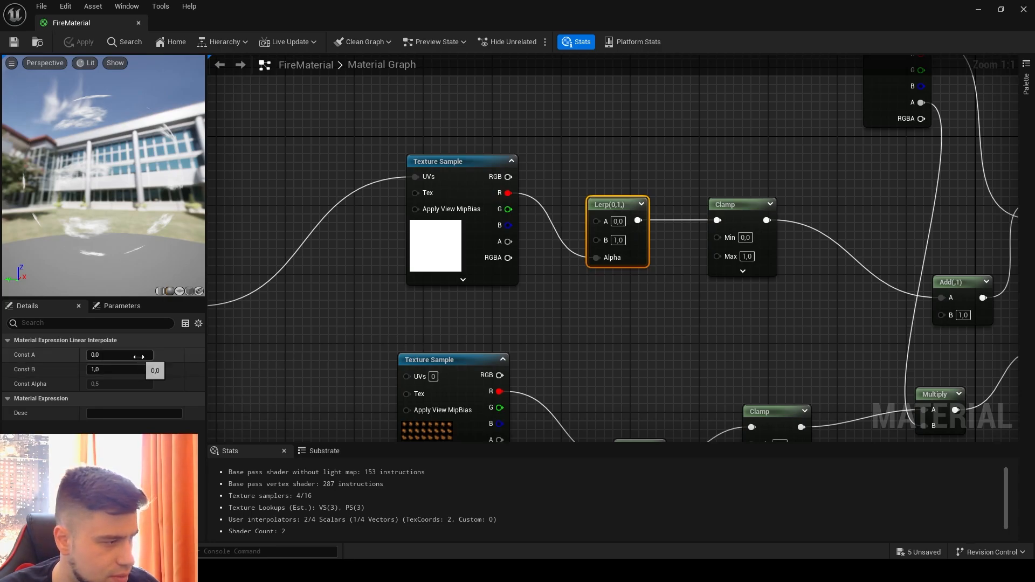
scroll(571, 289, down, 1)
click(583, 320)
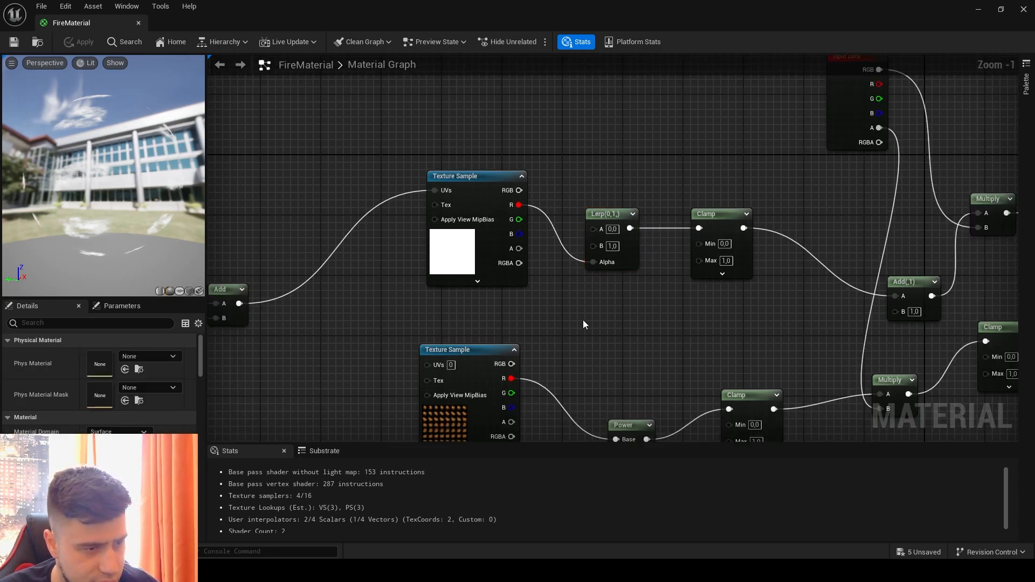
- Tidy the graph by moving the upper Multiply closer to the material result and the Add node up in line with the upper Clamp
right_drag(583, 319, 485, 290)
right_drag(938, 268, 809, 296)
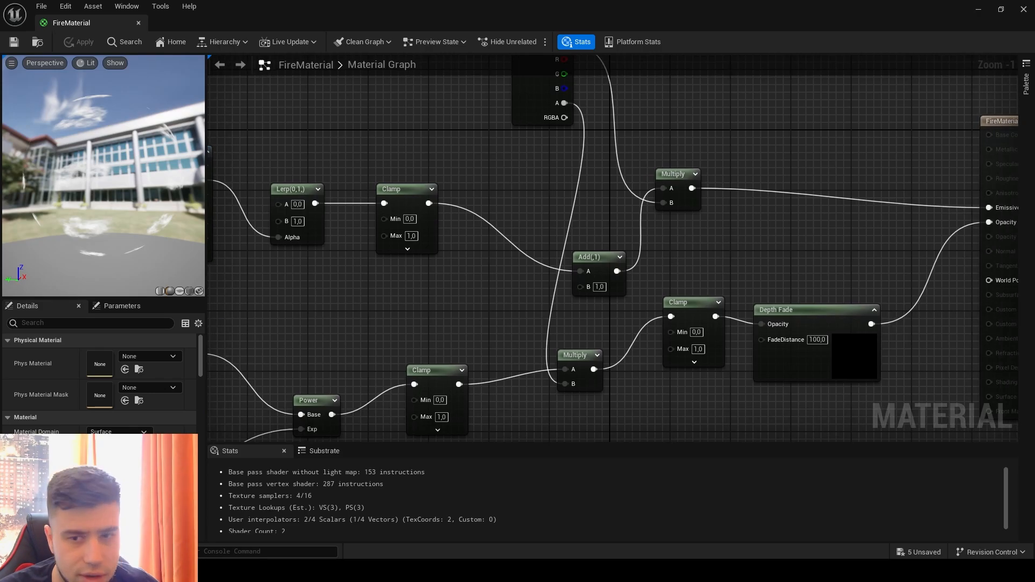
scroll(725, 241, down, 2)
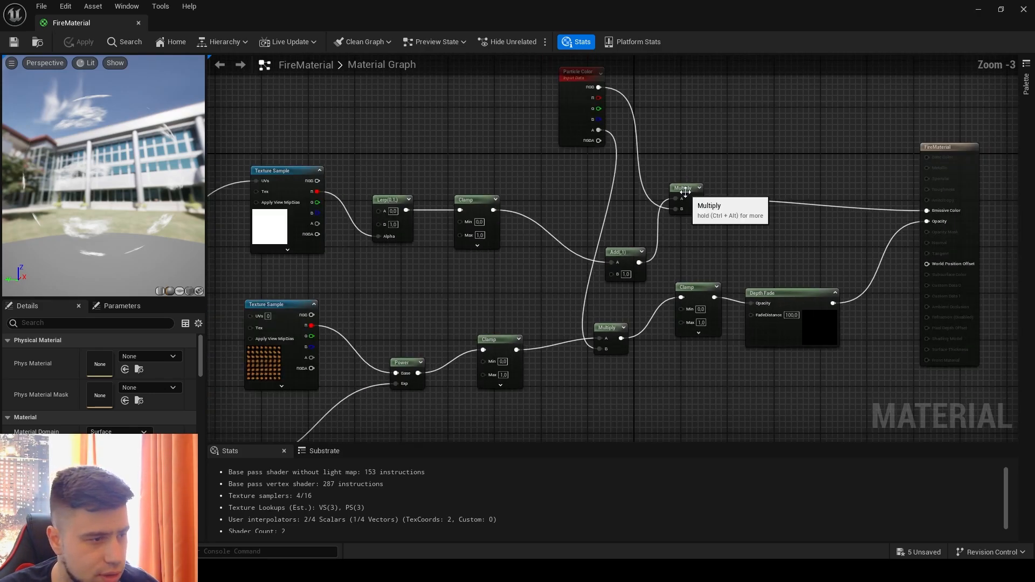
click(732, 171)
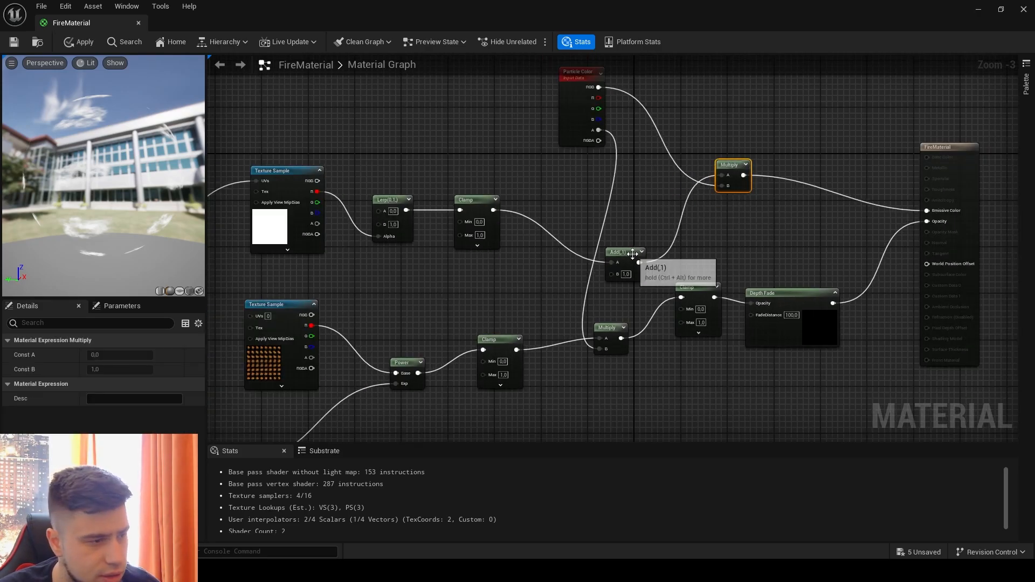
drag(620, 251, 632, 217)
click(345, 139)
- Select the fireball Texture Sample, switch to the browser and examine the FireBall entries and address of Unity's free VFX flipbooks page
scroll(448, 383, down, 3)
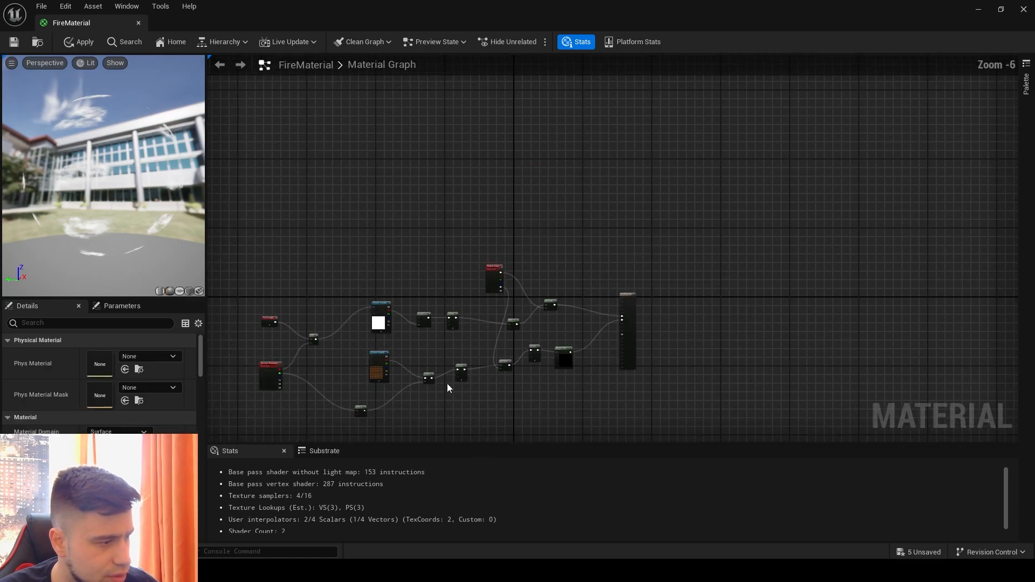
right_drag(448, 384, 700, 379)
scroll(506, 315, up, 3)
click(517, 293)
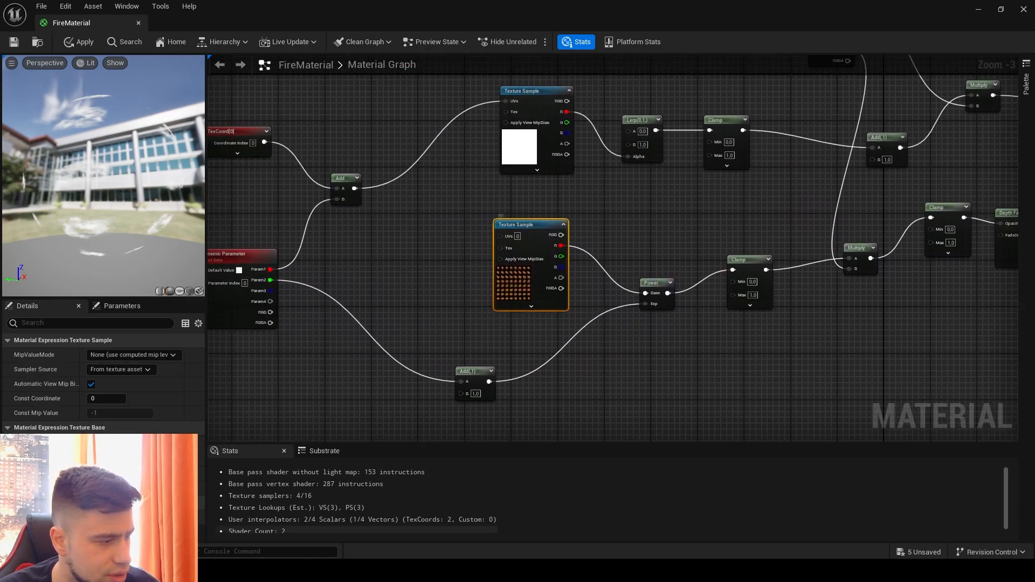
key(alt+Tab)
scroll(483, 378, up, 4)
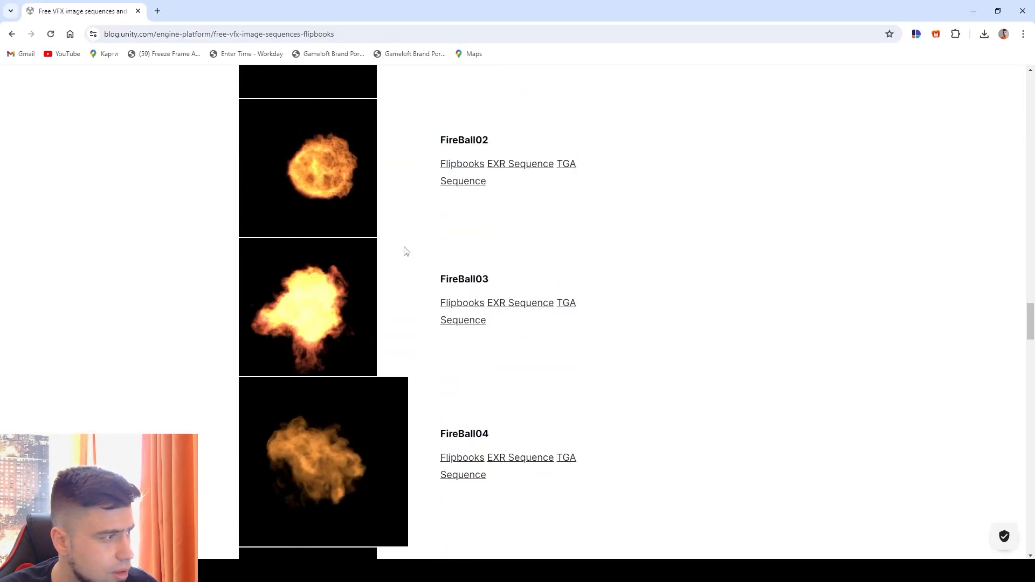
click(153, 35)
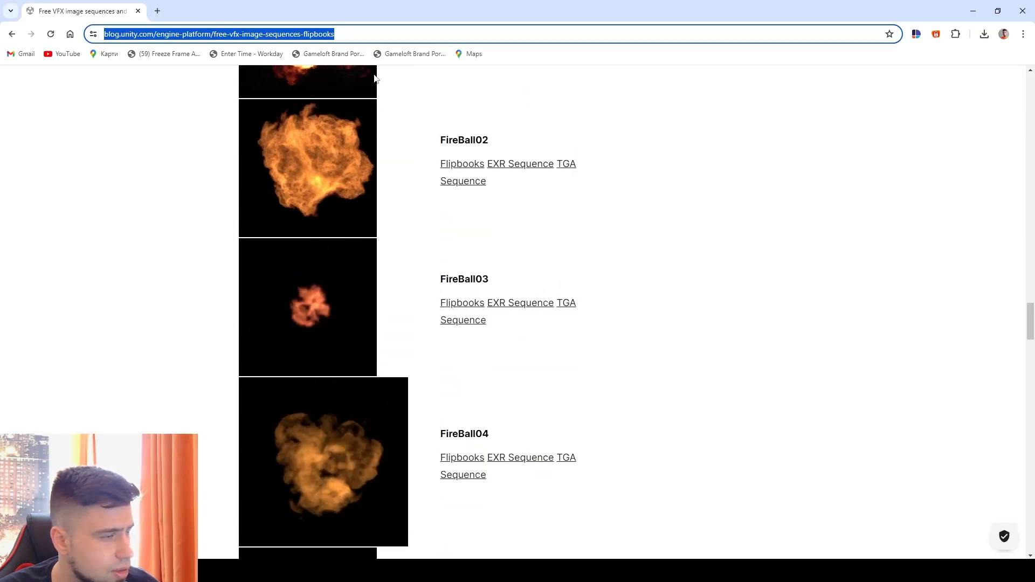
click(975, 15)
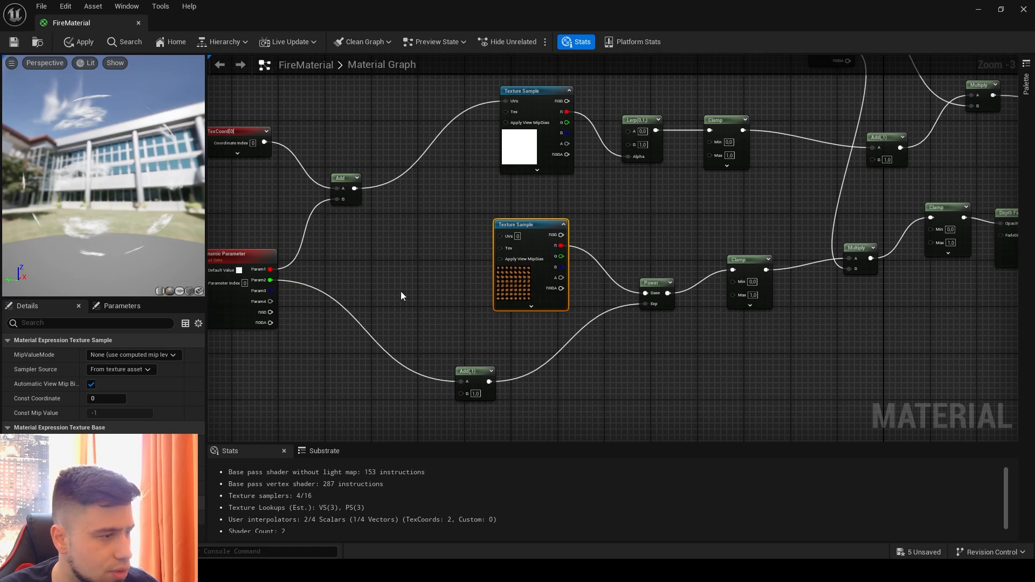
- Move the Particle Color node back so it sits just above the upper Clamp node
right_drag(391, 284, 226, 412)
drag(666, 130, 595, 134)
right_drag(489, 161, 497, 122)
right_drag(297, 144, 381, 153)
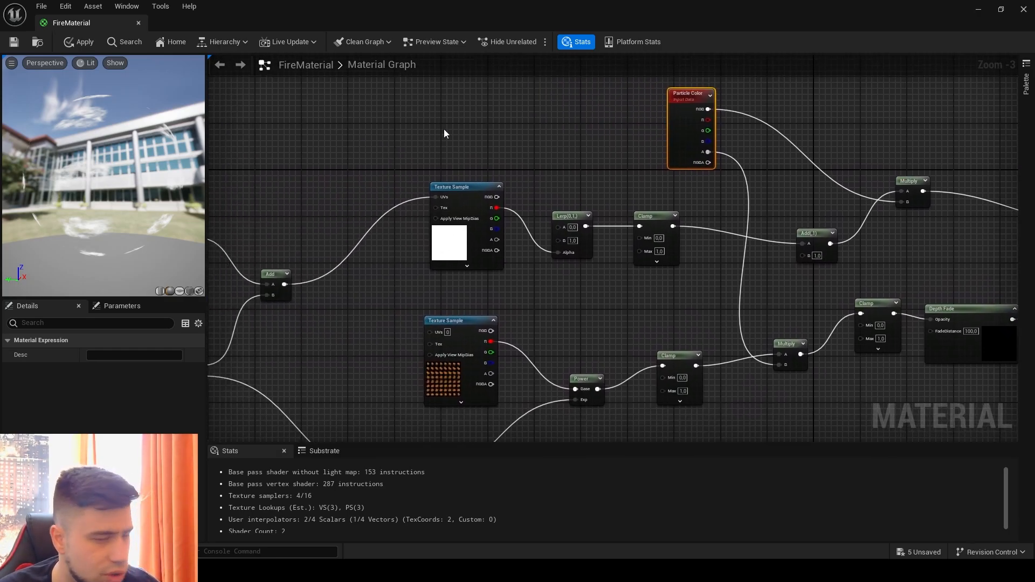
- Review the complete node graph and nudge the Depth Fade node slightly up and toward the material result
drag(176, 187, 258, 253)
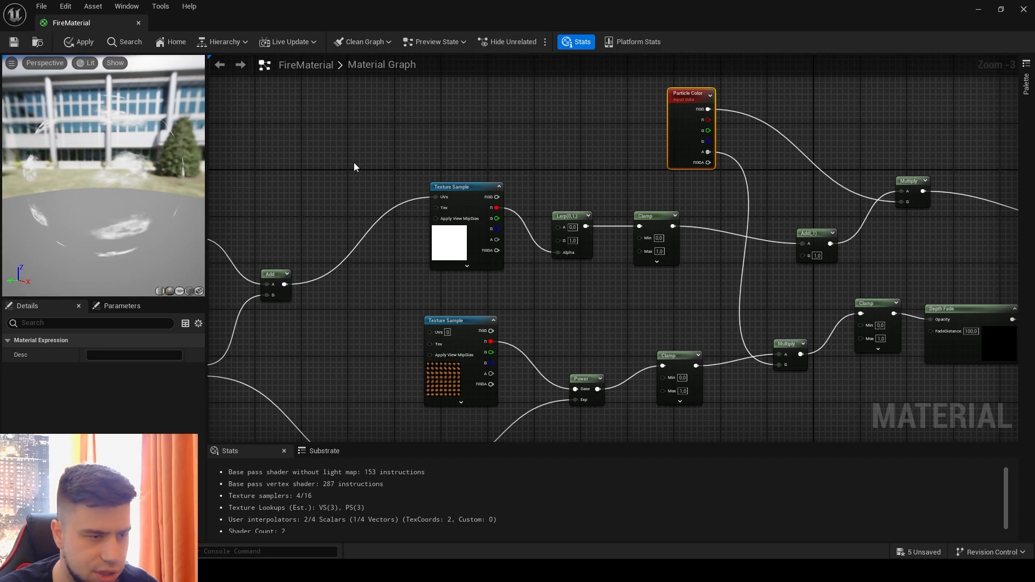
scroll(337, 220, down, 5)
scroll(354, 229, up, 4)
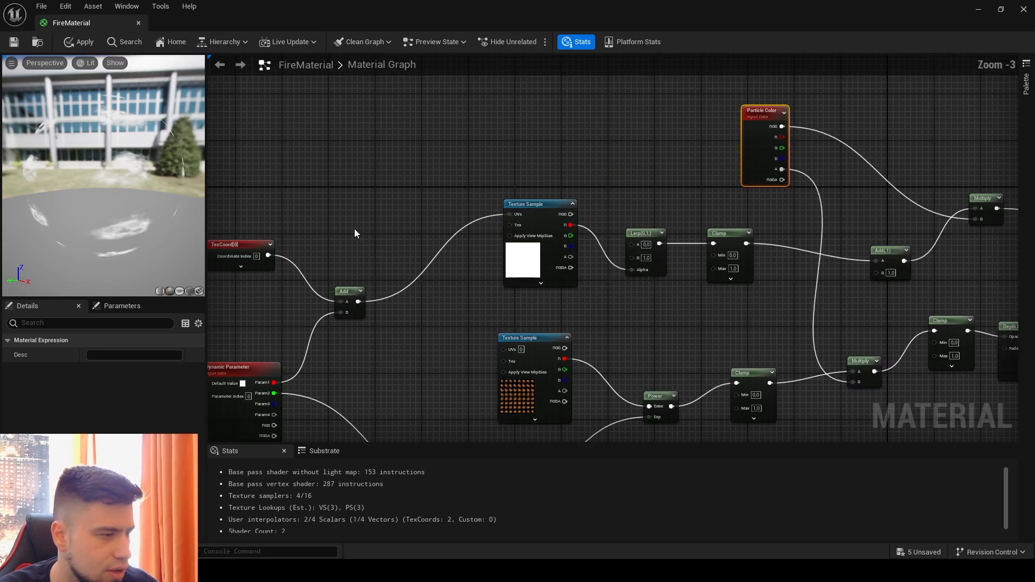
scroll(386, 221, down, 1)
right_drag(386, 216, 409, 131)
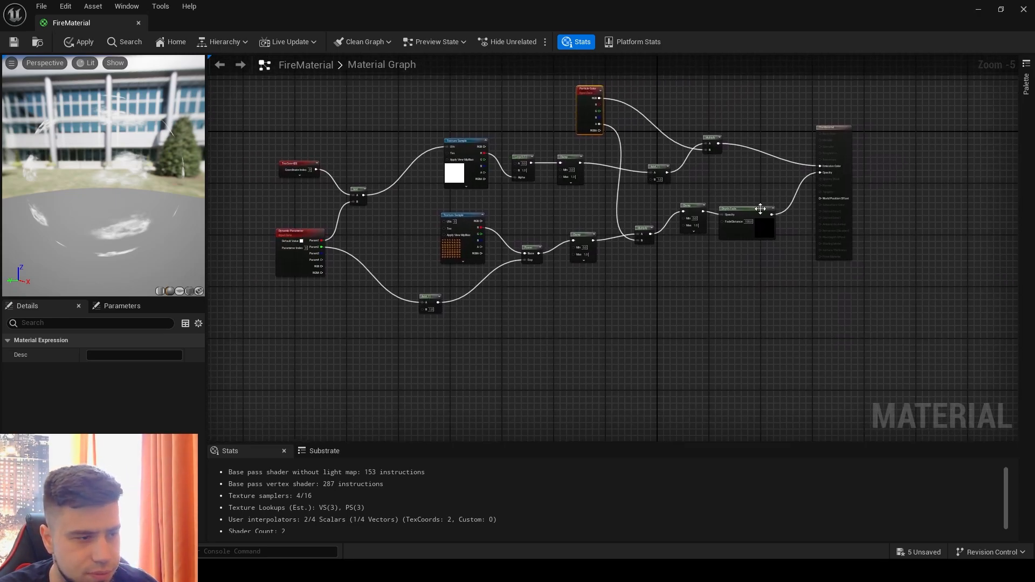
click(753, 207)
drag(752, 207, 756, 200)
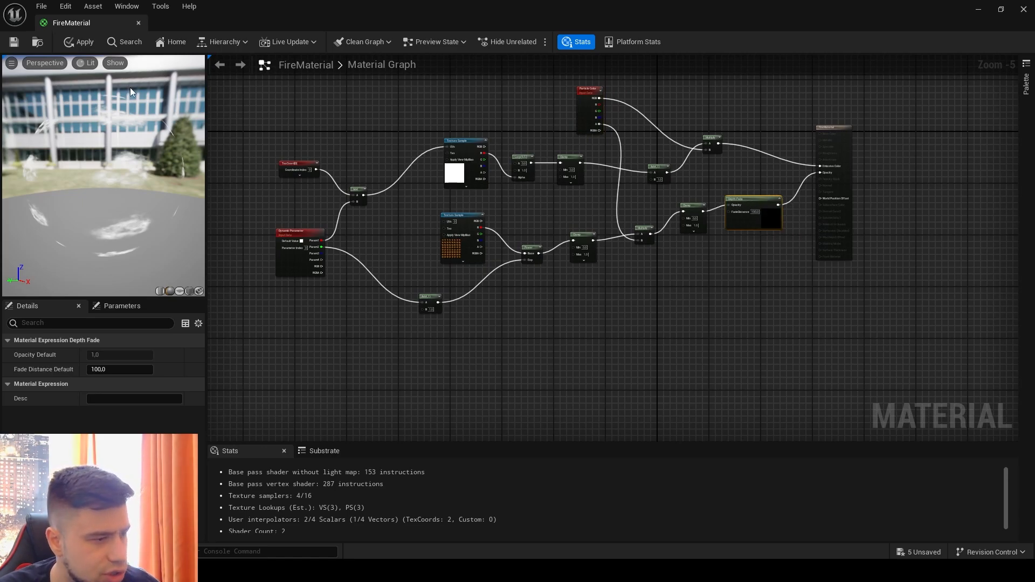